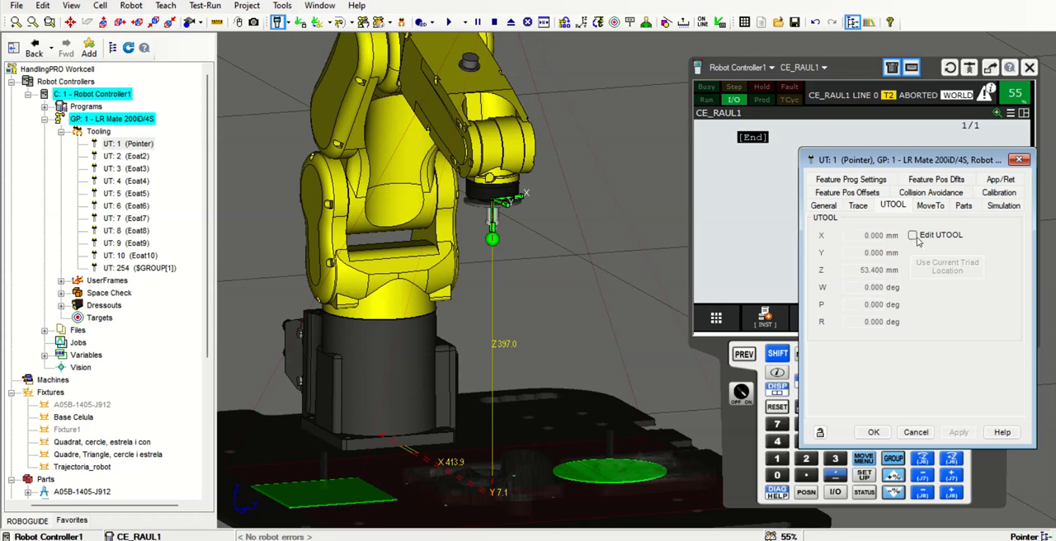
# Examine the Pointer tool's TCP frame at the tool tip with UTOOL editing off, and close its properties, applying the changes
pyautogui.click(913, 236)
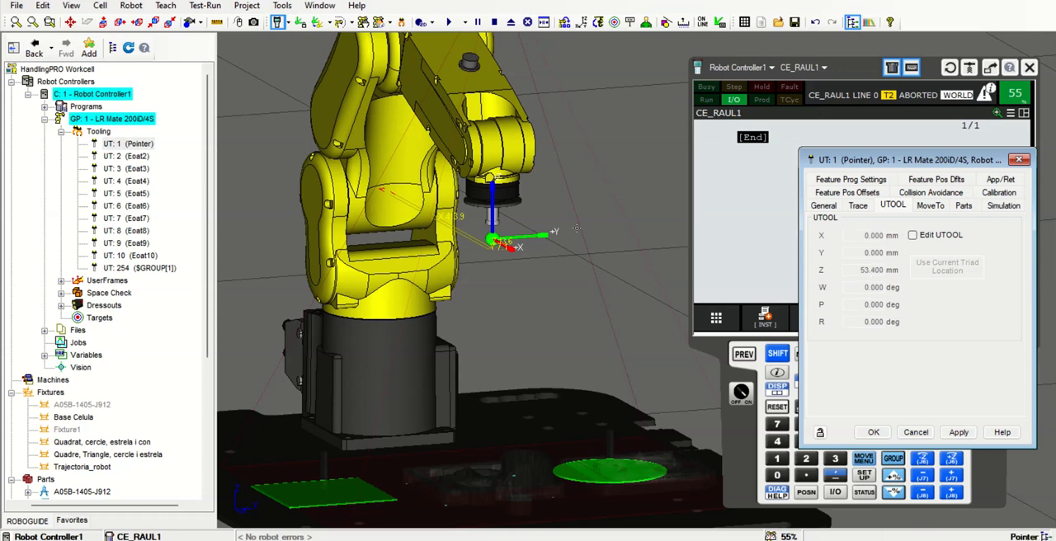
pyautogui.scroll(3, 492, 291)
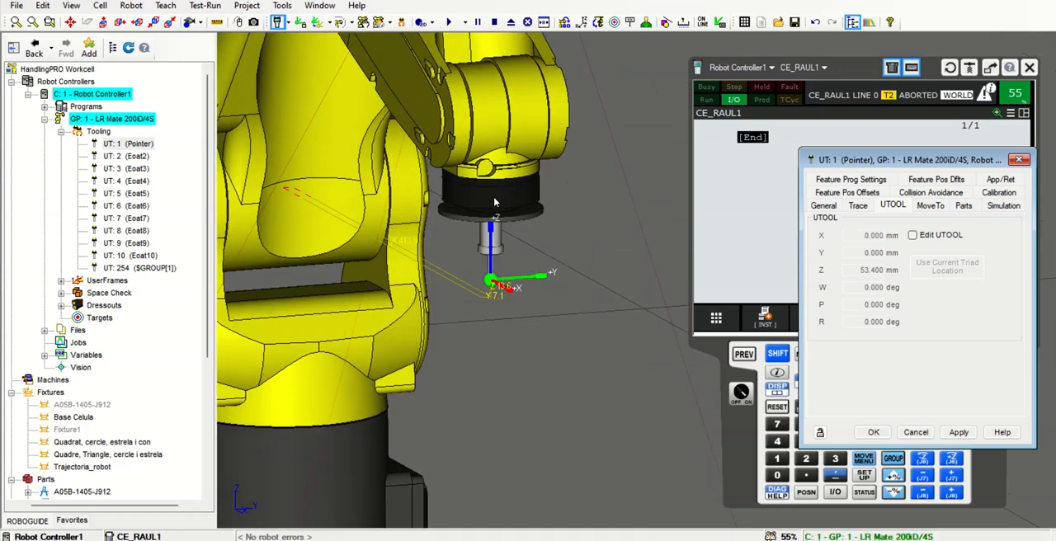
pyautogui.scroll(2, 492, 290)
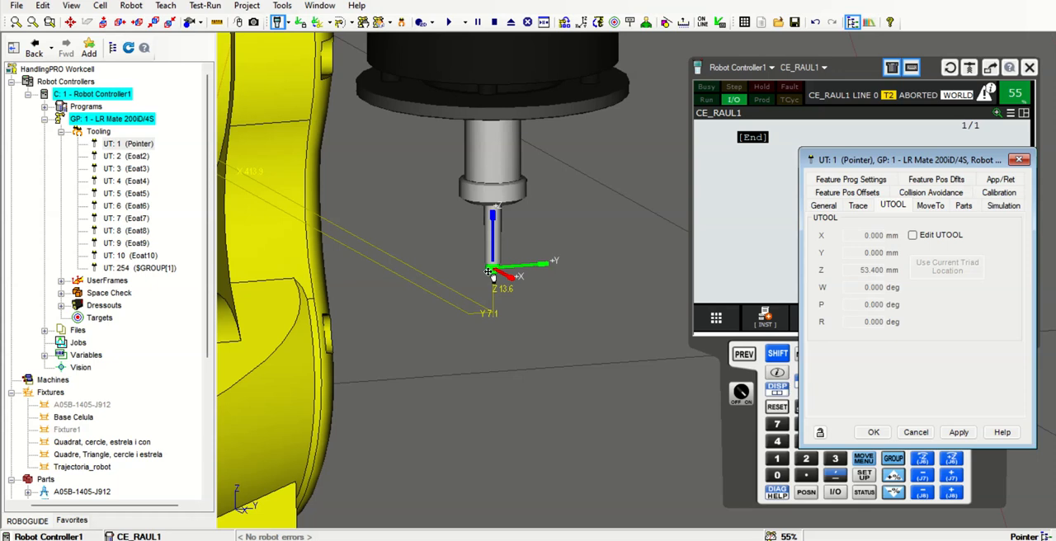
pyautogui.scroll(1, 495, 278)
pyautogui.scroll(-3, 495, 278)
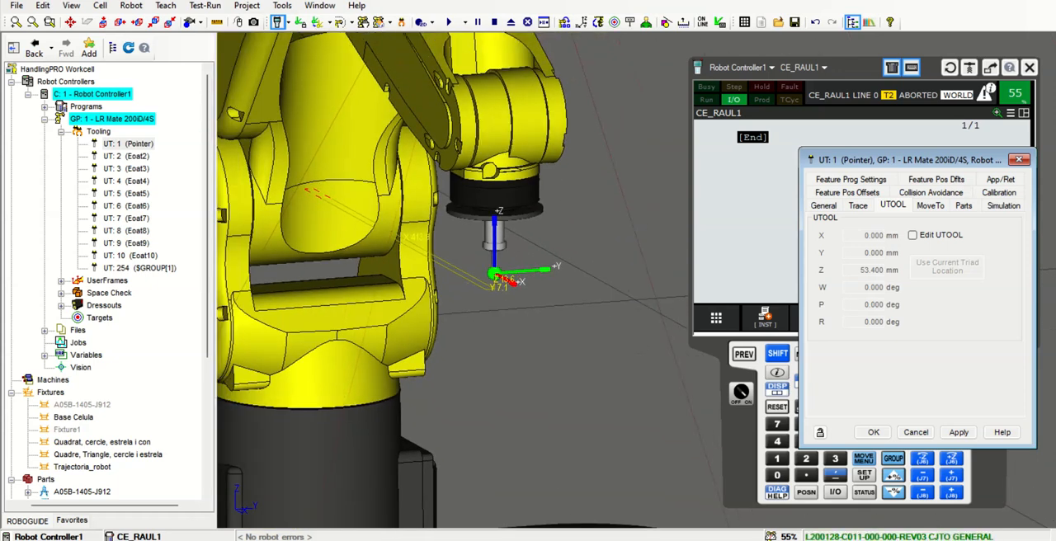
pyautogui.click(914, 433)
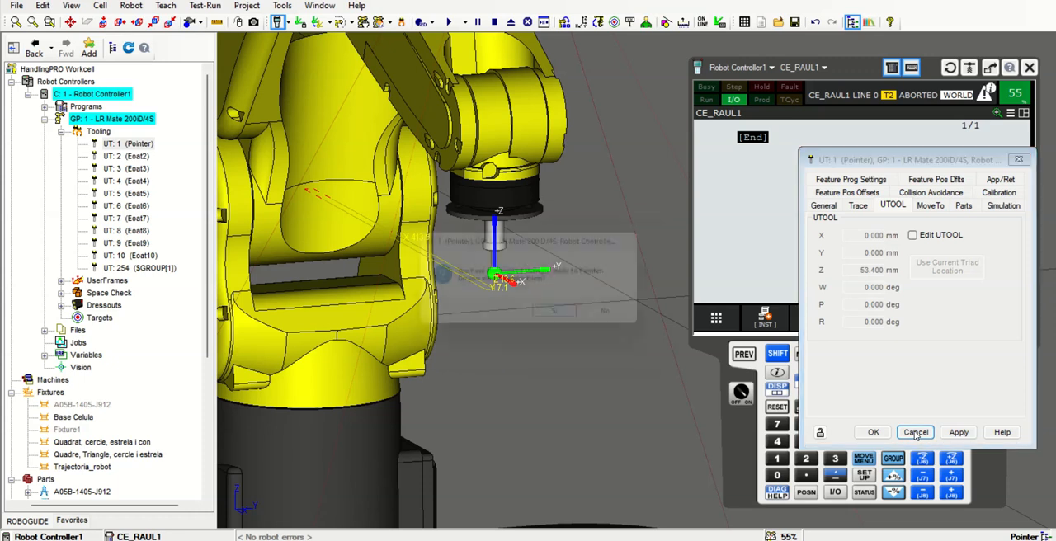
pyautogui.click(567, 321)
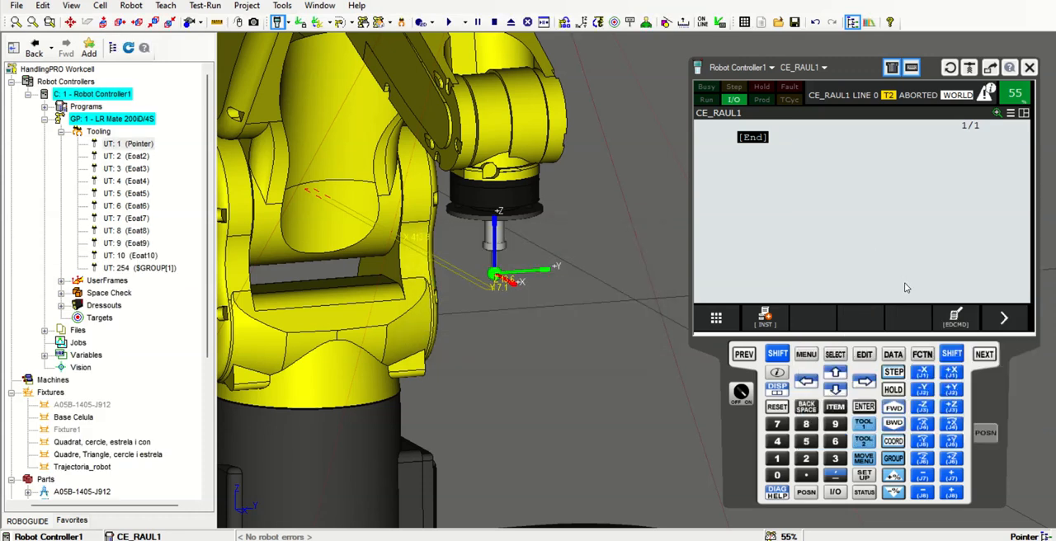
# Open the details of tool frame 1 (Pointer) in the teach pendant's Frames setup
pyautogui.click(813, 357)
pyautogui.click(733, 211)
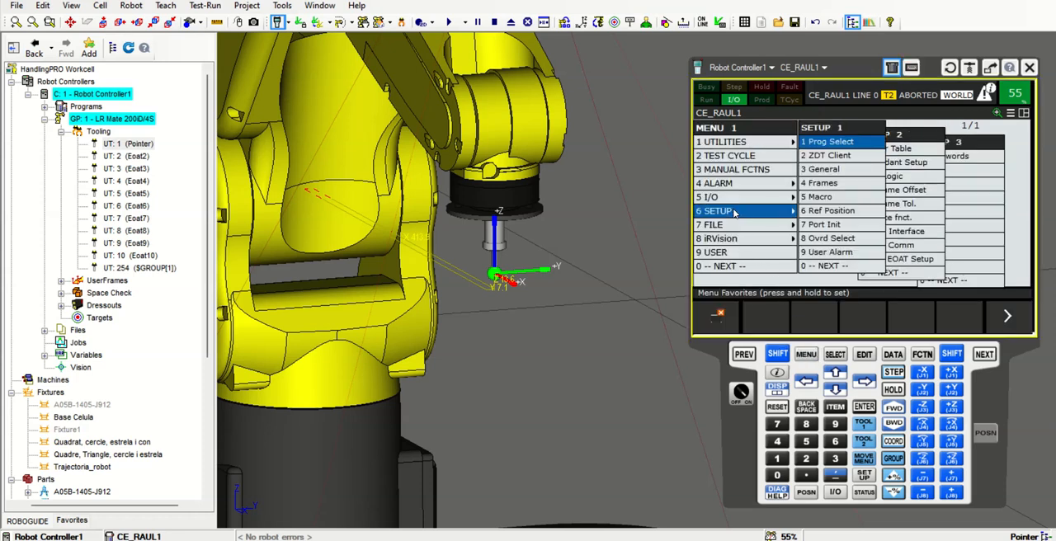
pyautogui.click(821, 183)
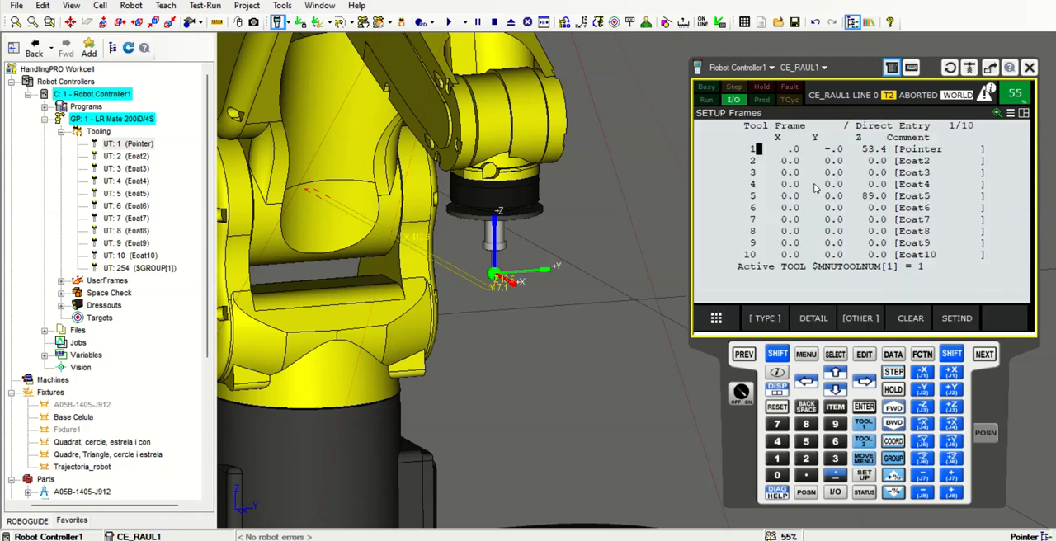
pyautogui.click(815, 318)
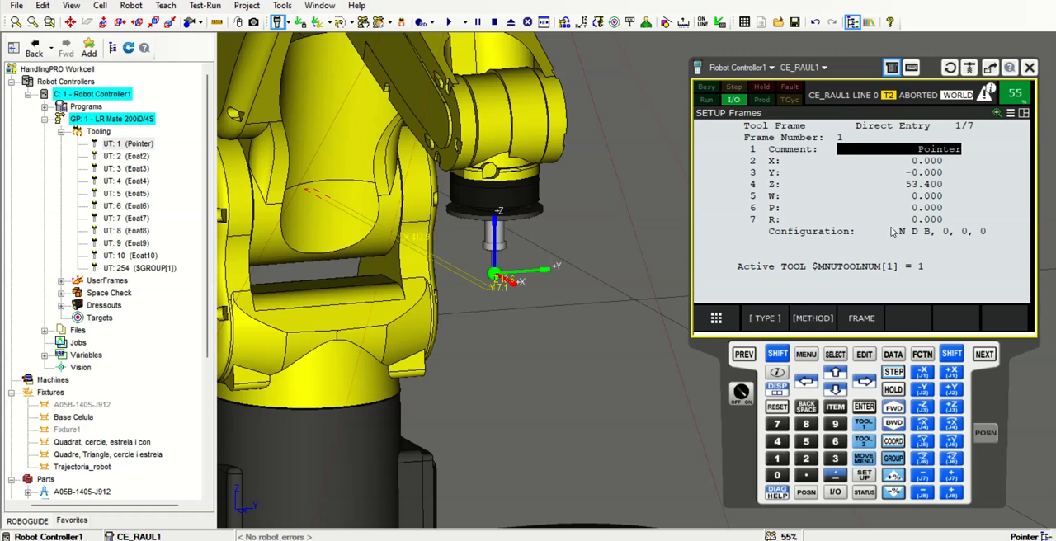
# Look over the available configuration methods for tool frame 1 and return to the tool frame list
pyautogui.click(814, 319)
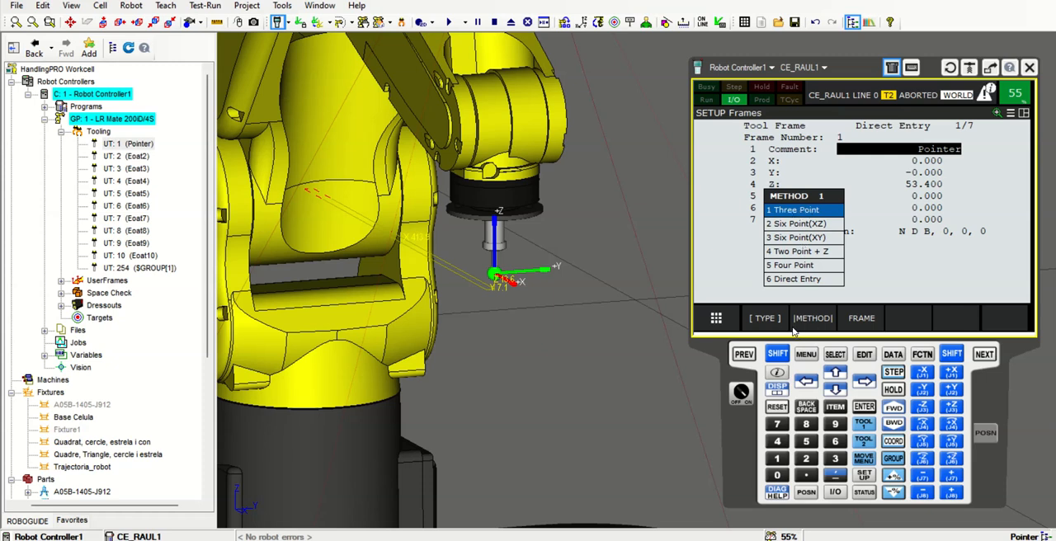
pyautogui.click(745, 357)
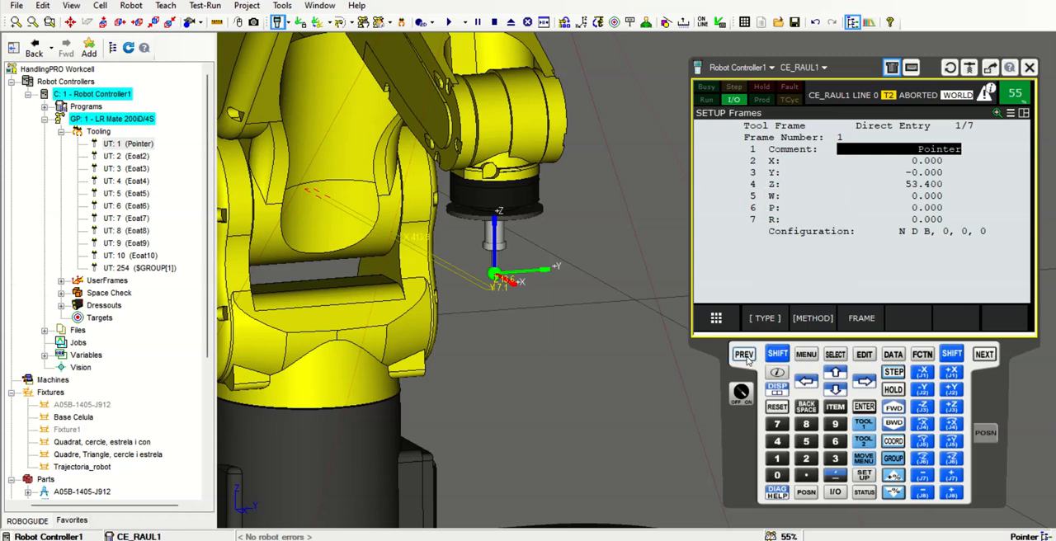
pyautogui.click(745, 357)
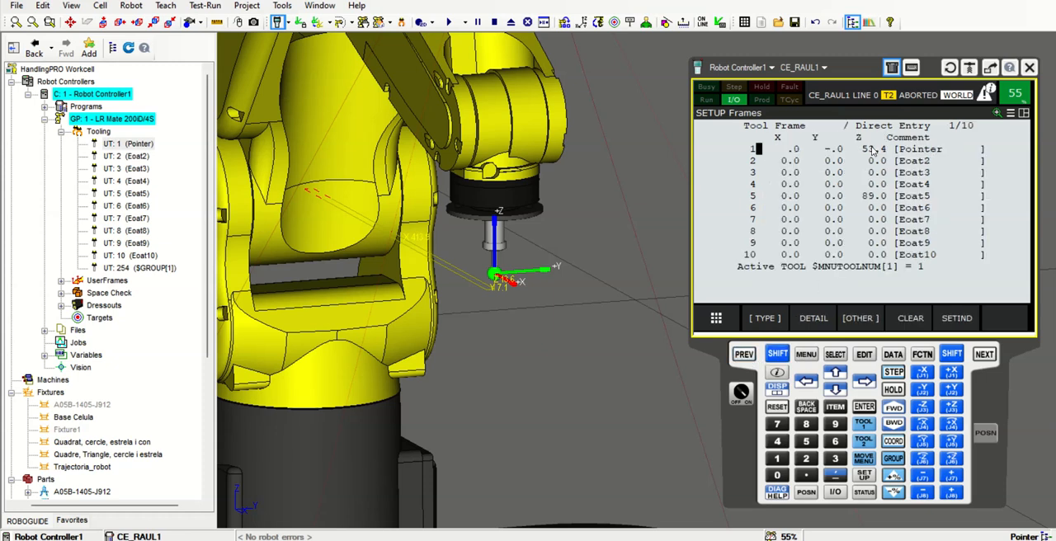
# Set the Z value of tool frame 1 (Pointer) to 0 by direct entry
pyautogui.click(814, 320)
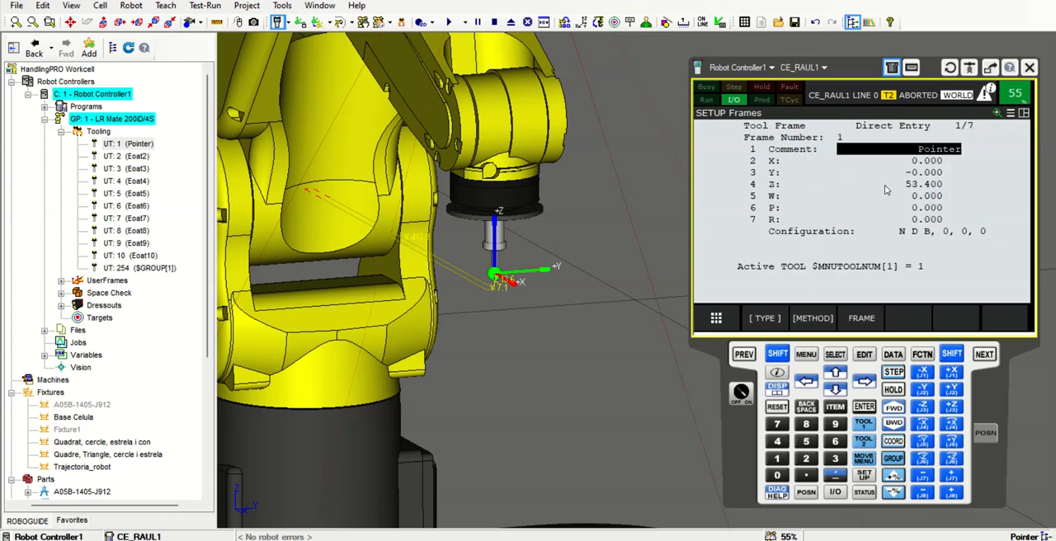
pyautogui.click(922, 187)
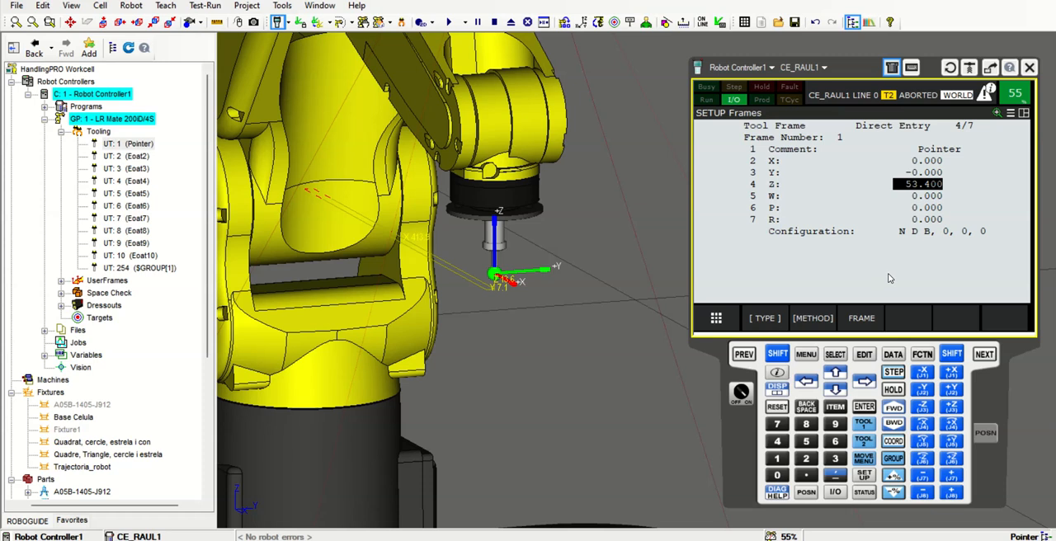
pyautogui.write('0')
pyautogui.press('Return')
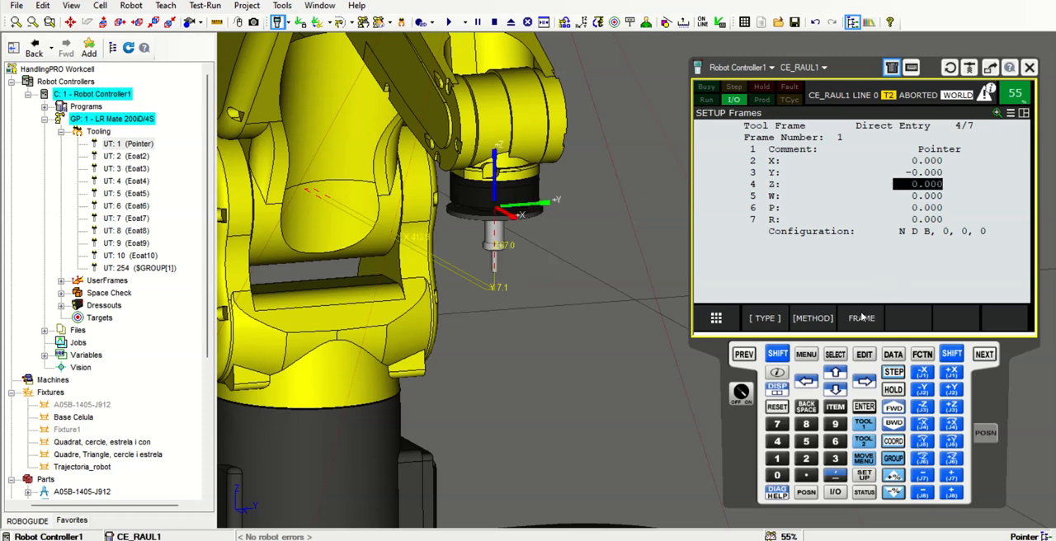
# Inspect the Pointer tool's relocated frame up close and switch tool frame 1 to the Three Point configuration method
pyautogui.scroll(2, 548, 243)
pyautogui.moveTo(548, 244); pyautogui.dragTo(534, 225, button='right')
pyautogui.scroll(2, 534, 225)
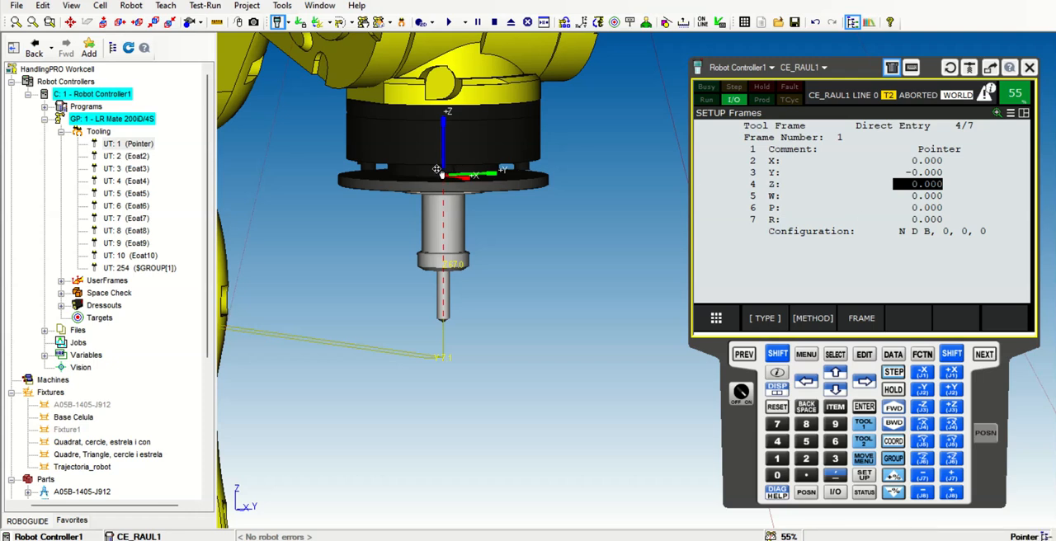
pyautogui.click(812, 319)
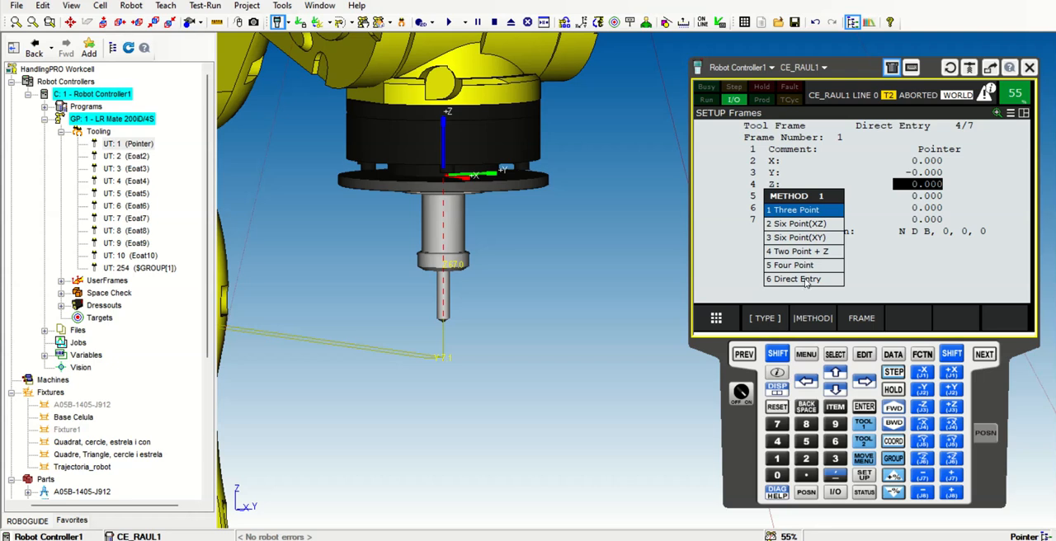
pyautogui.click(794, 211)
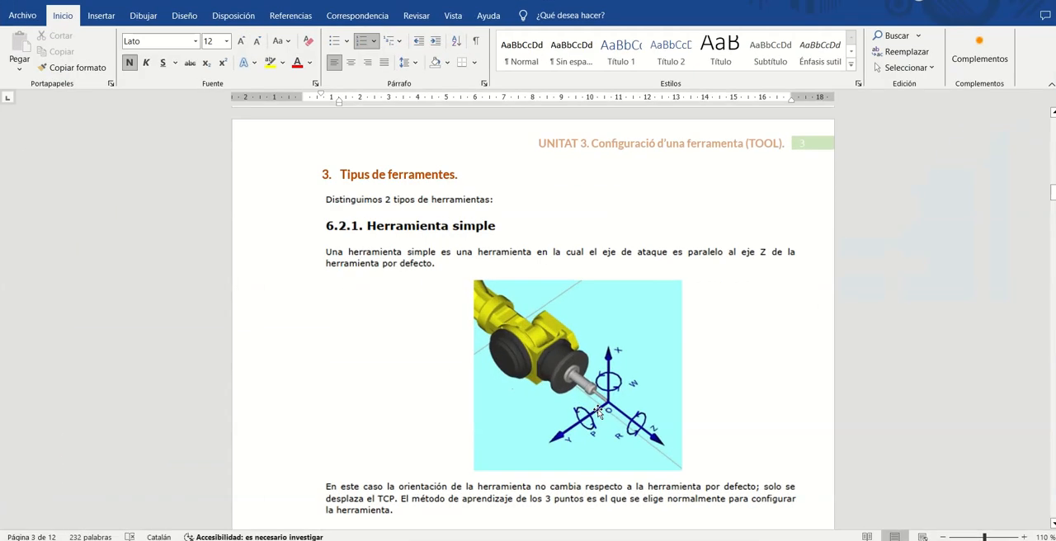
# Switch to the Word document and read the sections on simple and complex tools and the tool configuration methods
pyautogui.scroll(3, 545, 389)
pyautogui.scroll(-5, 479, 298)
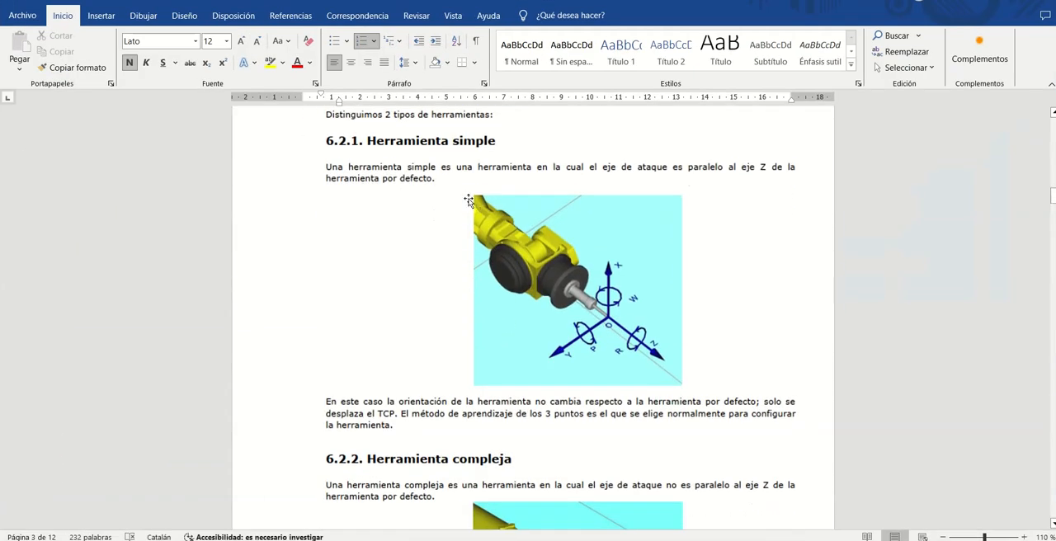
pyautogui.scroll(-5, 641, 328)
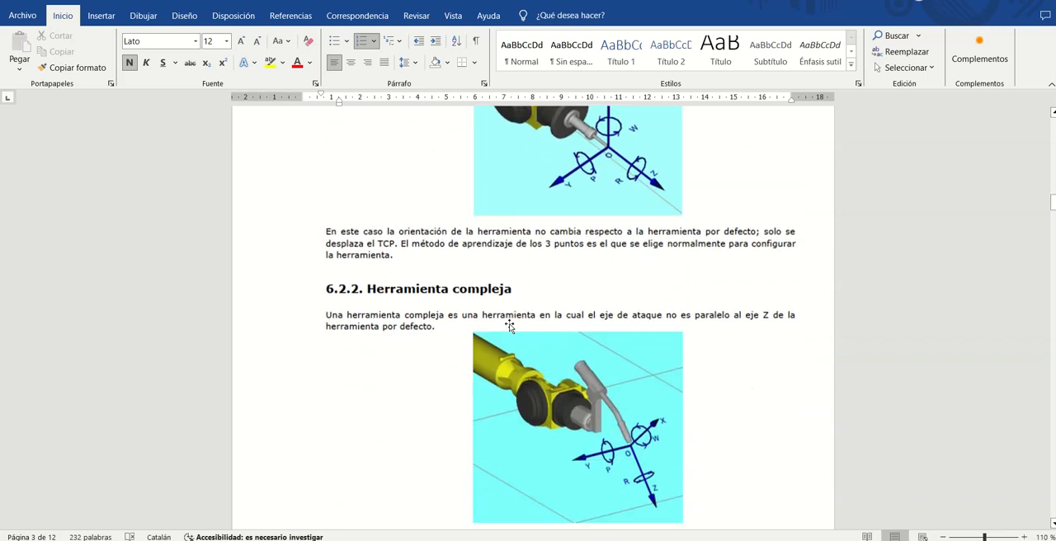
pyautogui.scroll(-7, 651, 321)
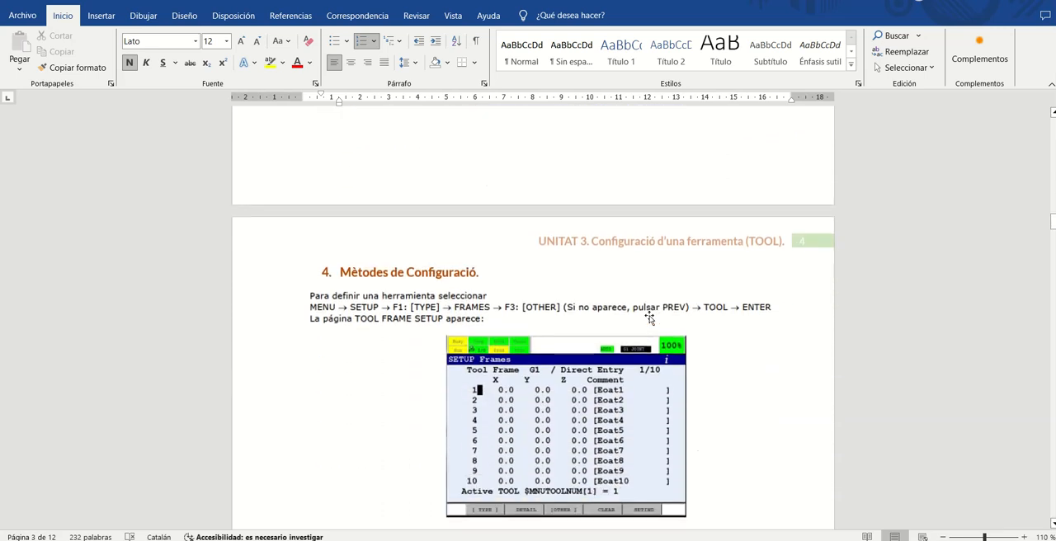
pyautogui.scroll(-6, 570, 315)
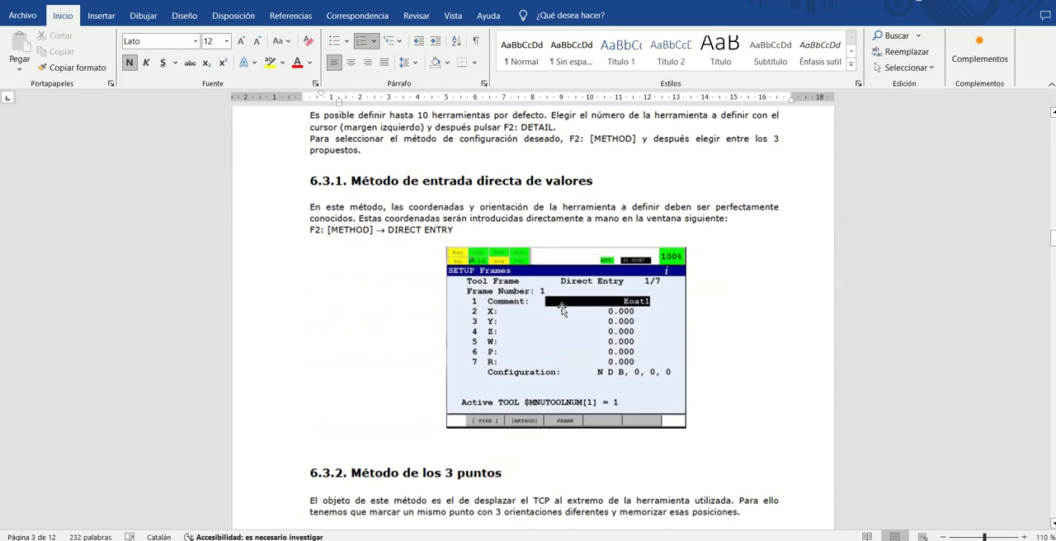
pyautogui.scroll(-6, 533, 318)
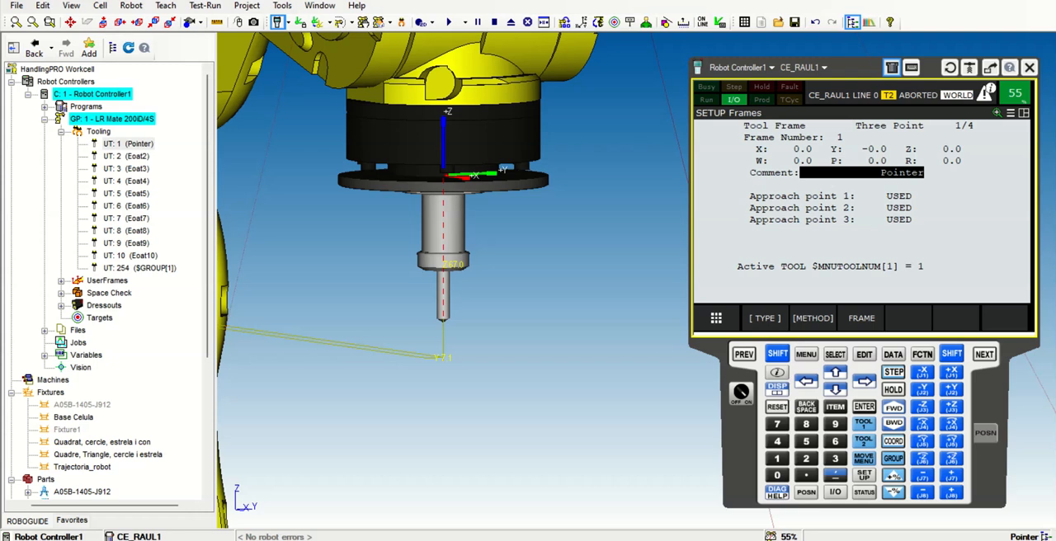
# Check the UTOOL values of UT: 1 (Pointer) with editing enabled, and close its properties, applying the changes
pyautogui.doubleClick(128, 144)
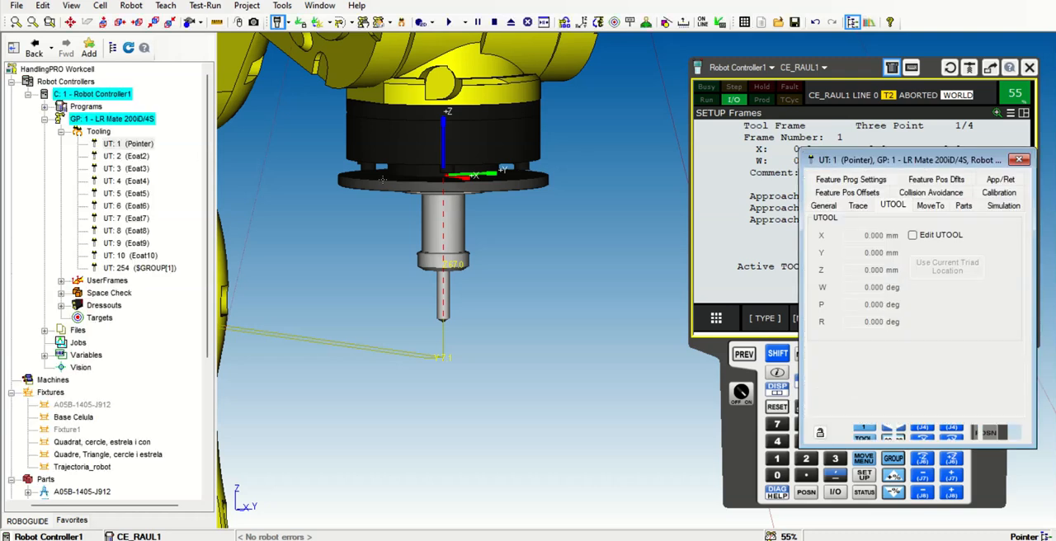
pyautogui.click(913, 236)
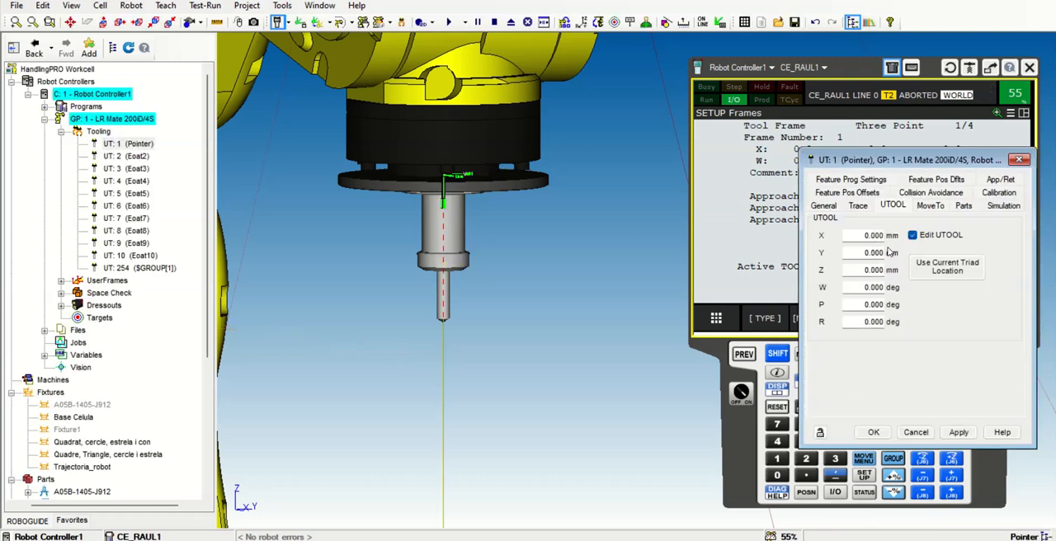
pyautogui.click(916, 433)
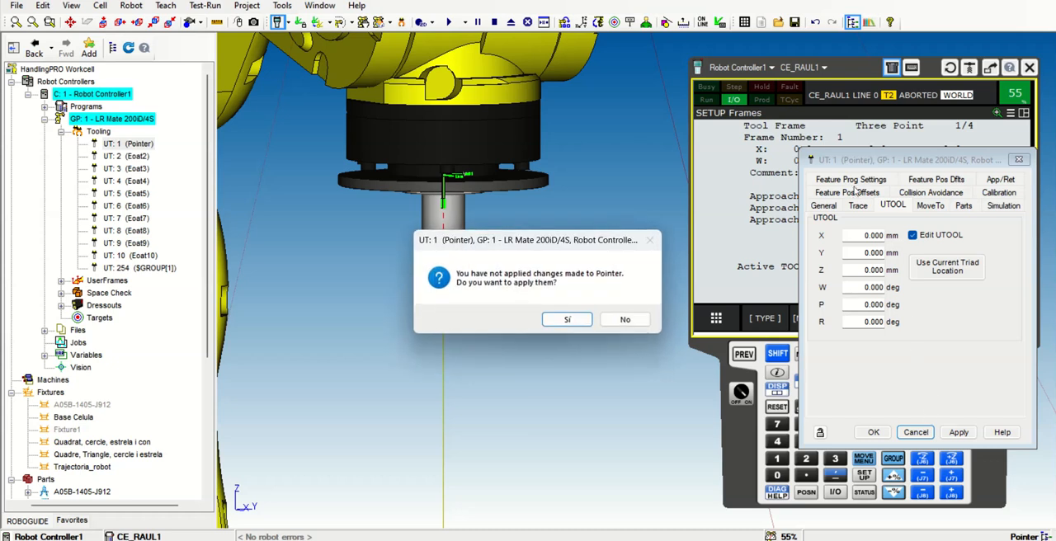
pyautogui.click(576, 320)
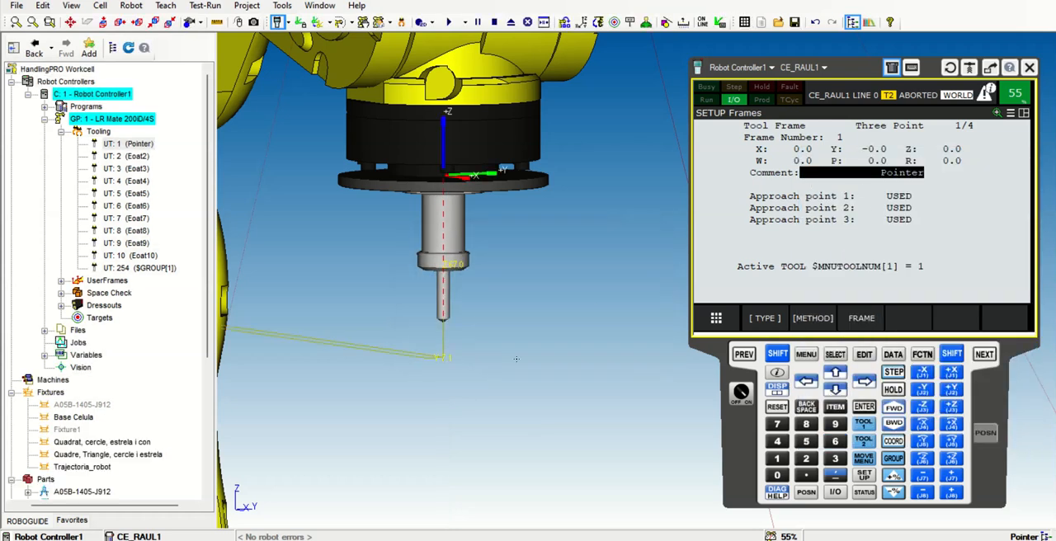
# Start adding a new fixture to the workcell from a single CAD file
pyautogui.scroll(-8, 547, 330)
pyautogui.scroll(-8, 587, 341)
pyautogui.moveTo(584, 425); pyautogui.dragTo(541, 467, button='right')
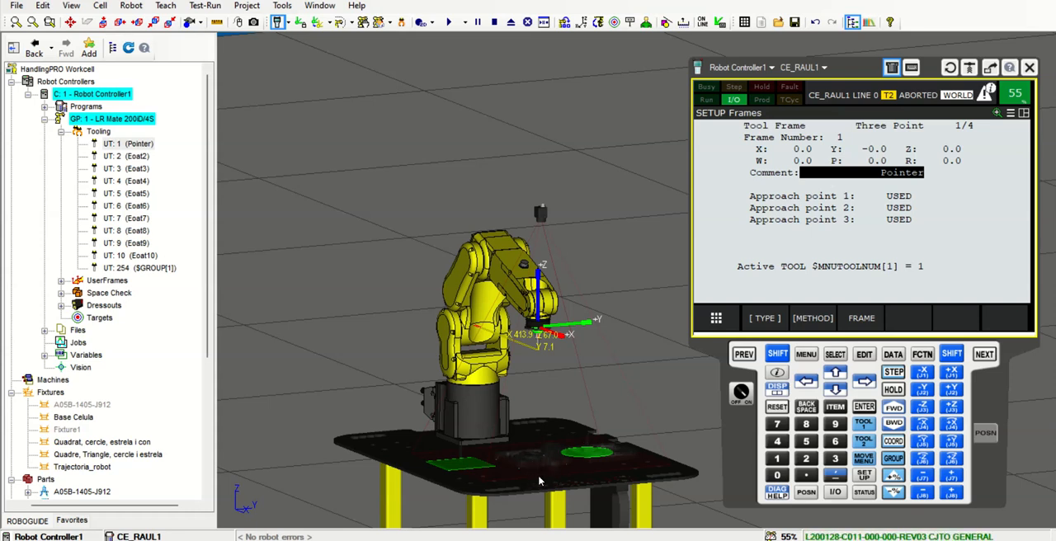
pyautogui.click(100, 5)
pyautogui.moveTo(137, 56)
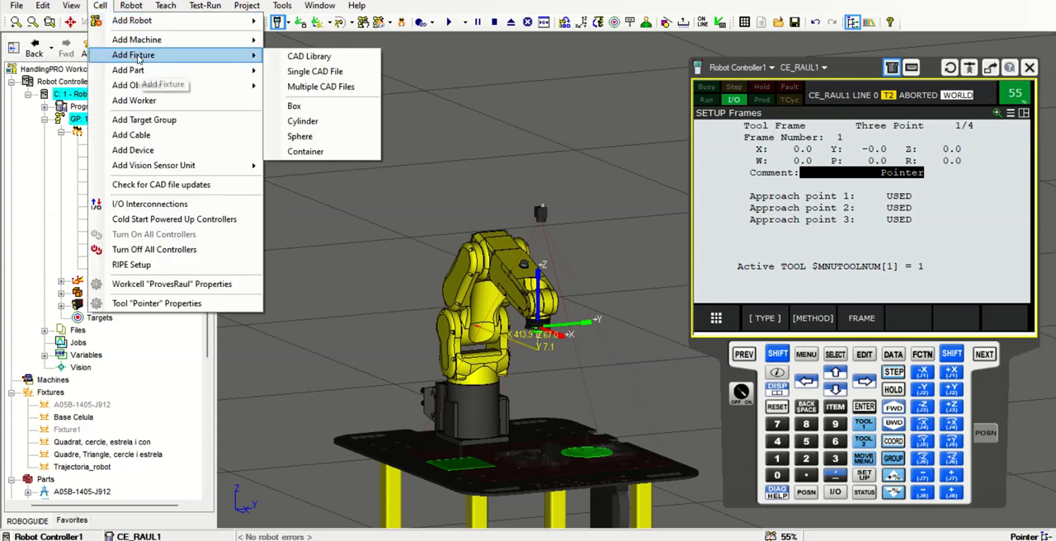
pyautogui.click(324, 73)
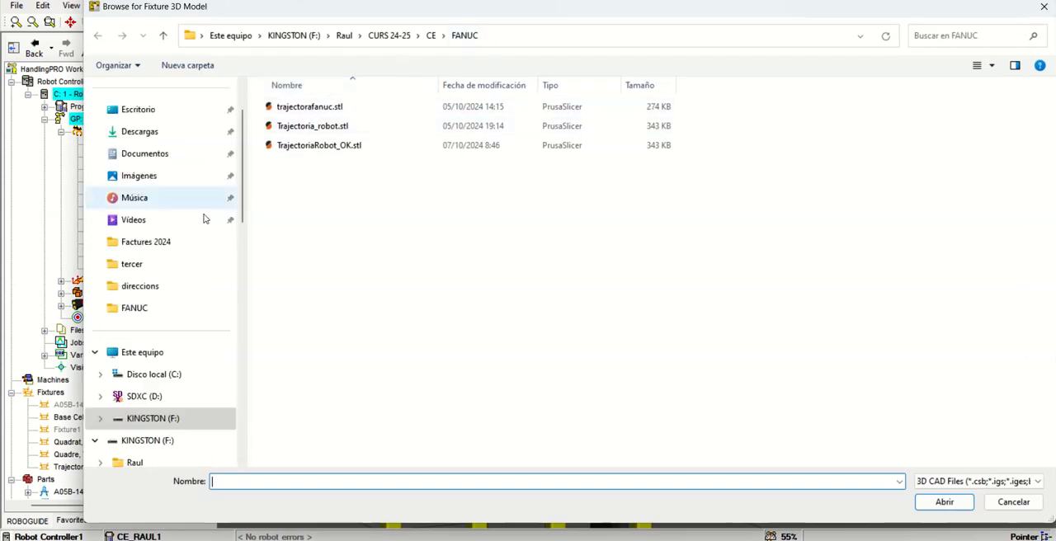
# Load pointer.csb from C:\ProgramData\FANUC\ROBOGUIDE\Image Library\EOATs\pointers as the new fixture's CAD model
pyautogui.click(233, 41)
pyautogui.click(157, 376)
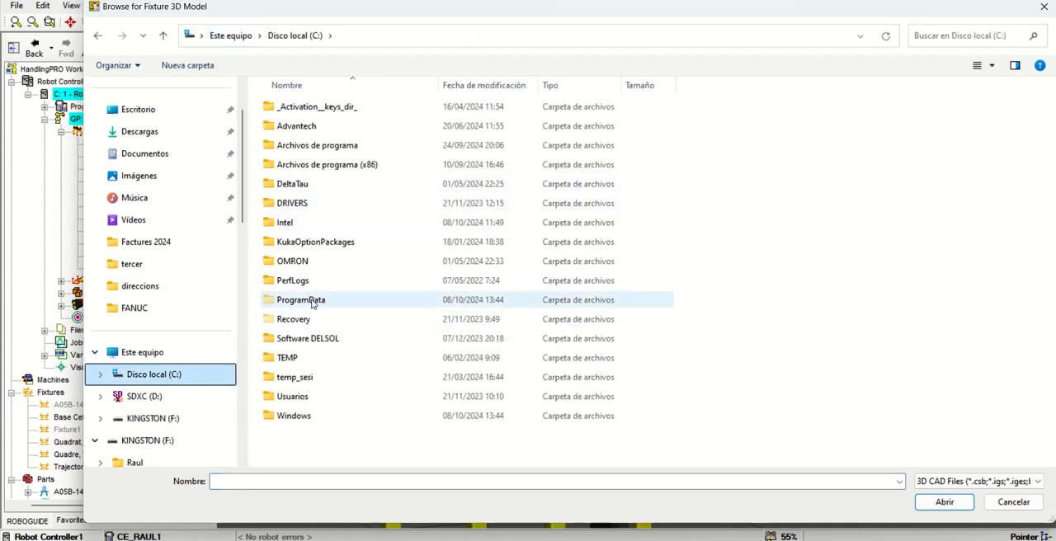
pyautogui.doubleClick(307, 301)
pyautogui.doubleClick(299, 318)
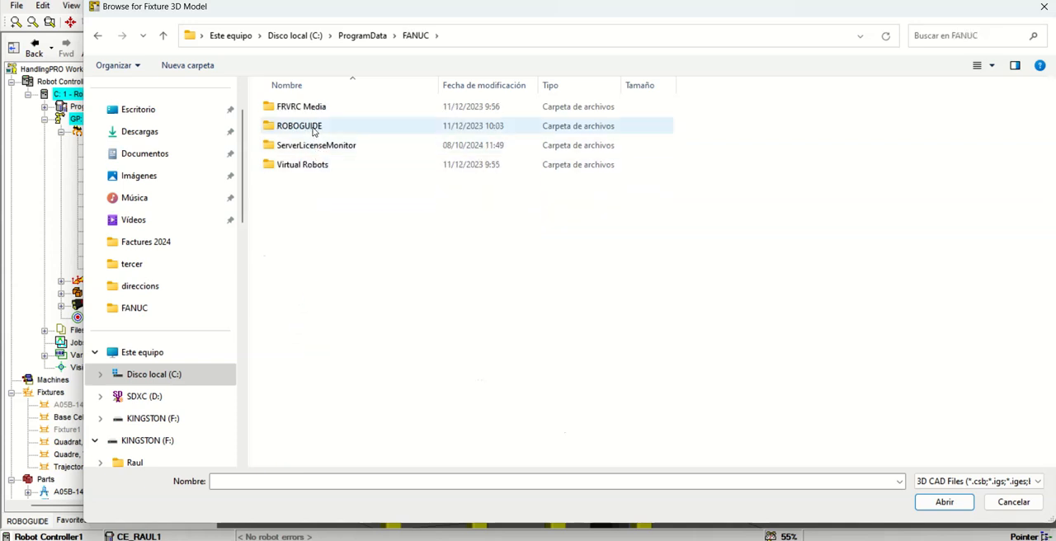
pyautogui.doubleClick(314, 128)
pyautogui.doubleClick(317, 149)
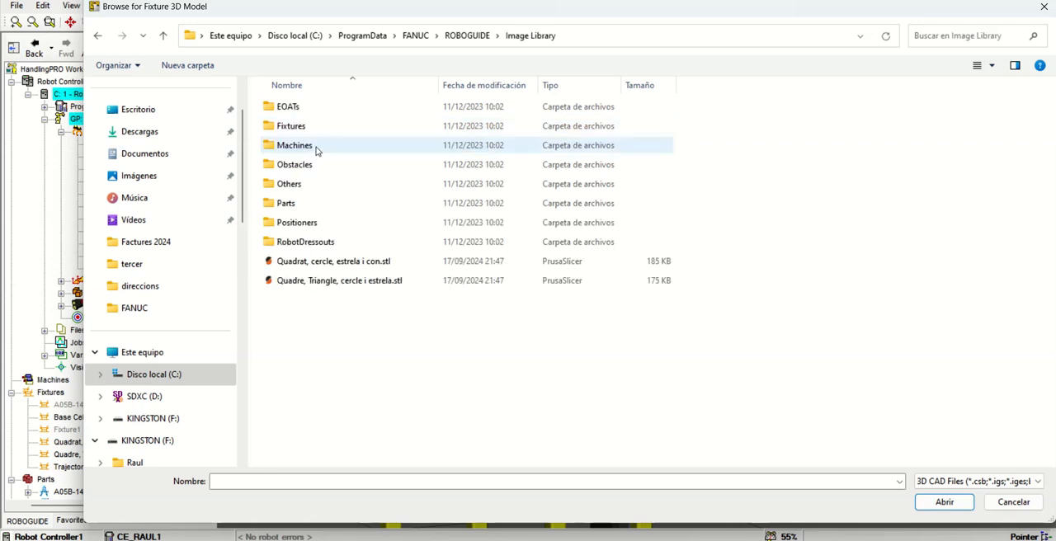
pyautogui.doubleClick(303, 112)
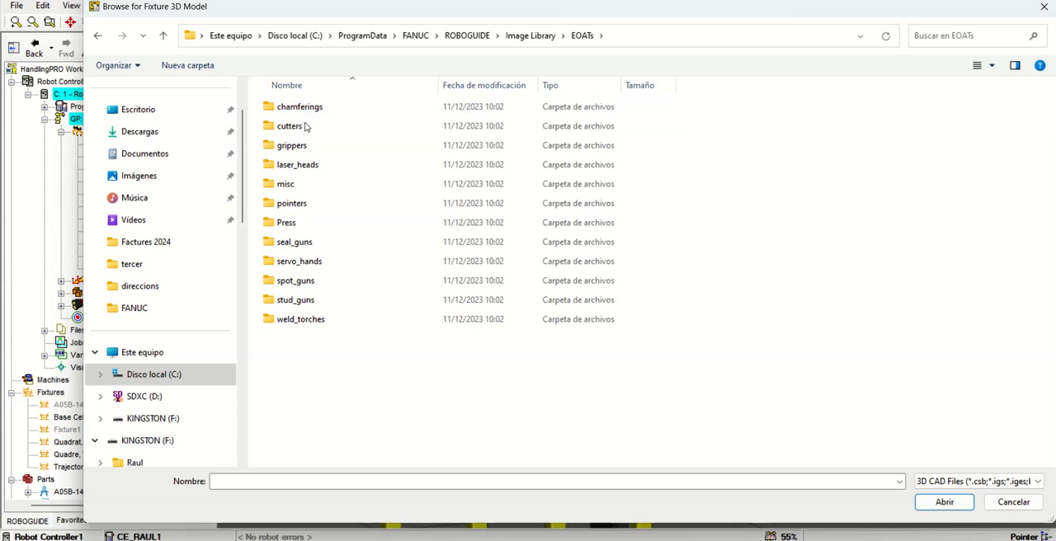
pyautogui.doubleClick(305, 203)
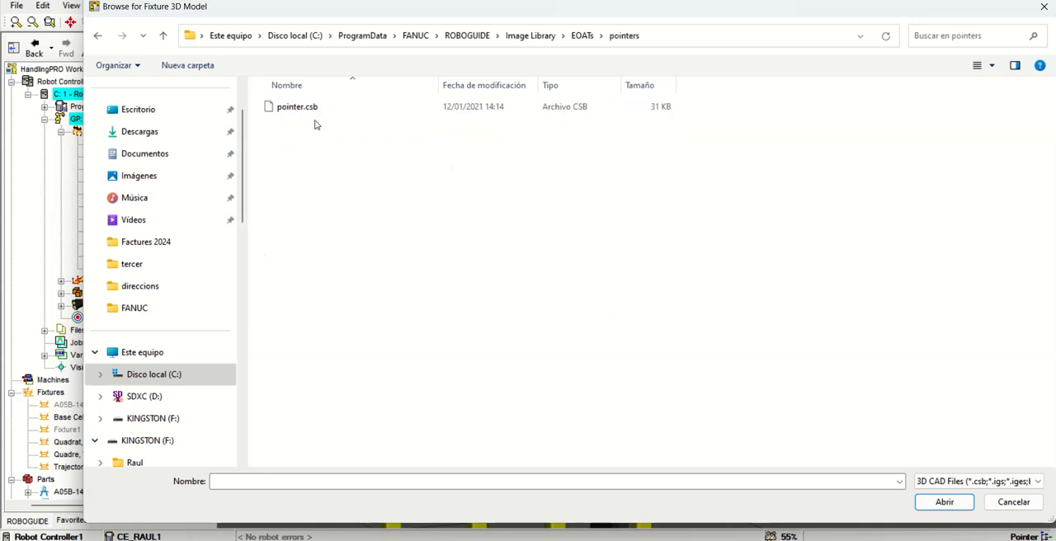
pyautogui.click(312, 114)
pyautogui.click(940, 503)
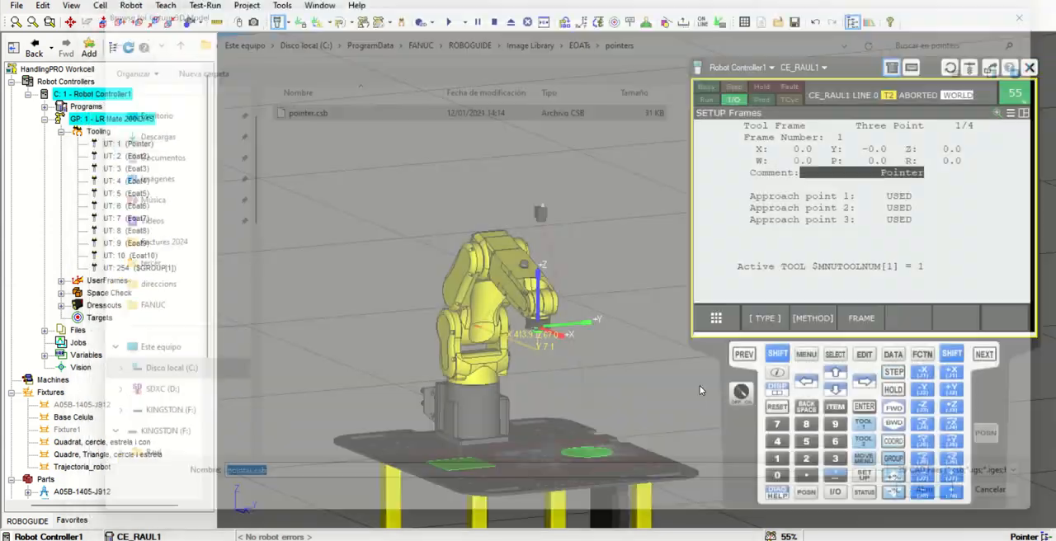
# Position the pointer fixture at X 100 mm and Z 818 mm, apply the location and close its properties
pyautogui.scroll(-3, 526, 350)
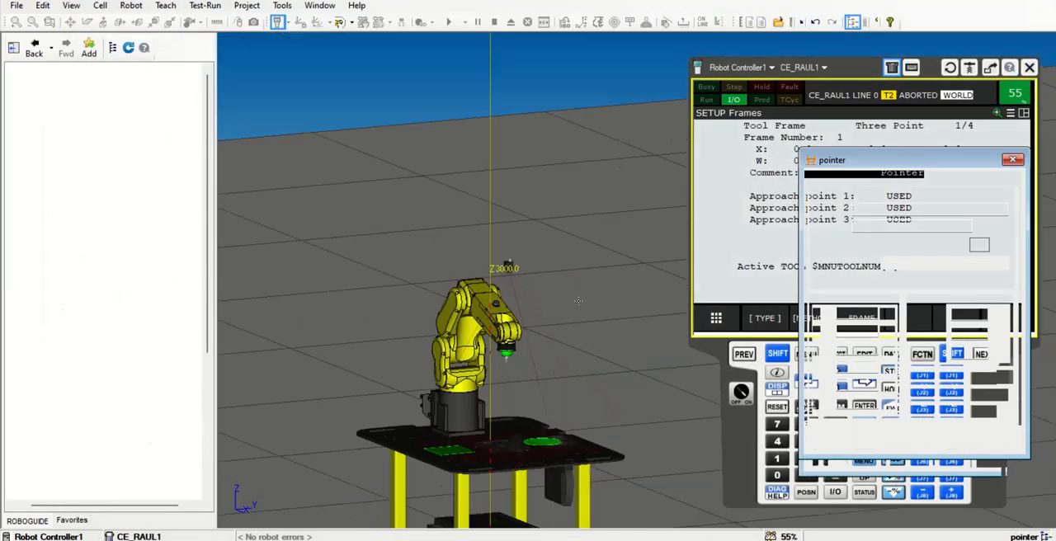
pyautogui.scroll(-5, 522, 248)
pyautogui.moveTo(523, 165); pyautogui.dragTo(518, 179, button='middle')
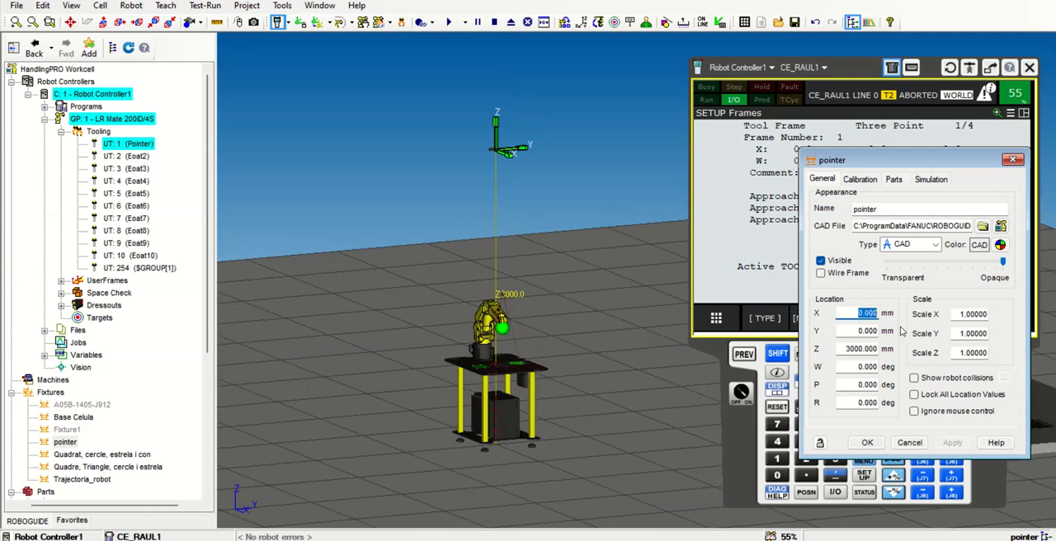
pyautogui.write('100')
pyautogui.doubleClick(850, 349)
pyautogui.write('8')
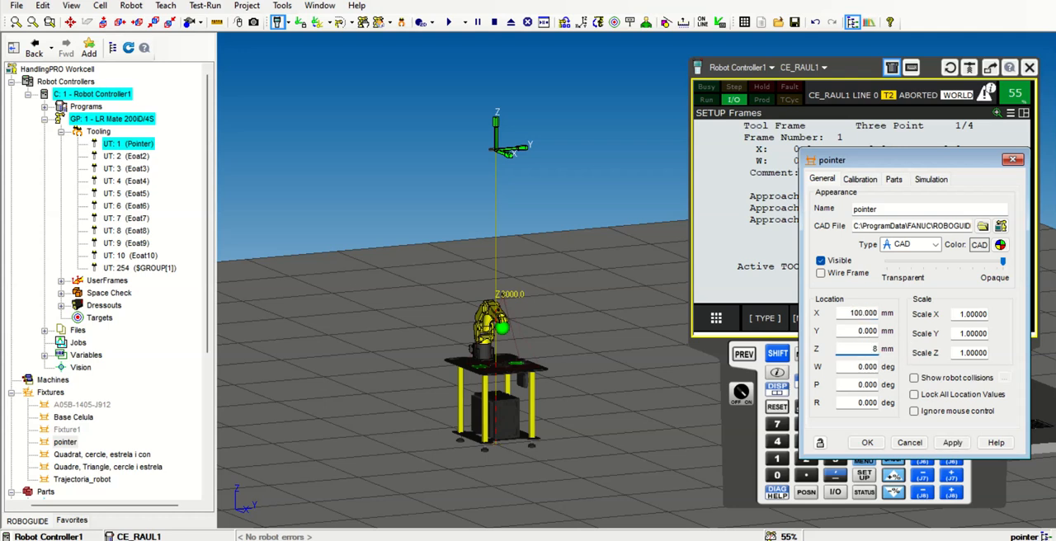
pyautogui.click(953, 443)
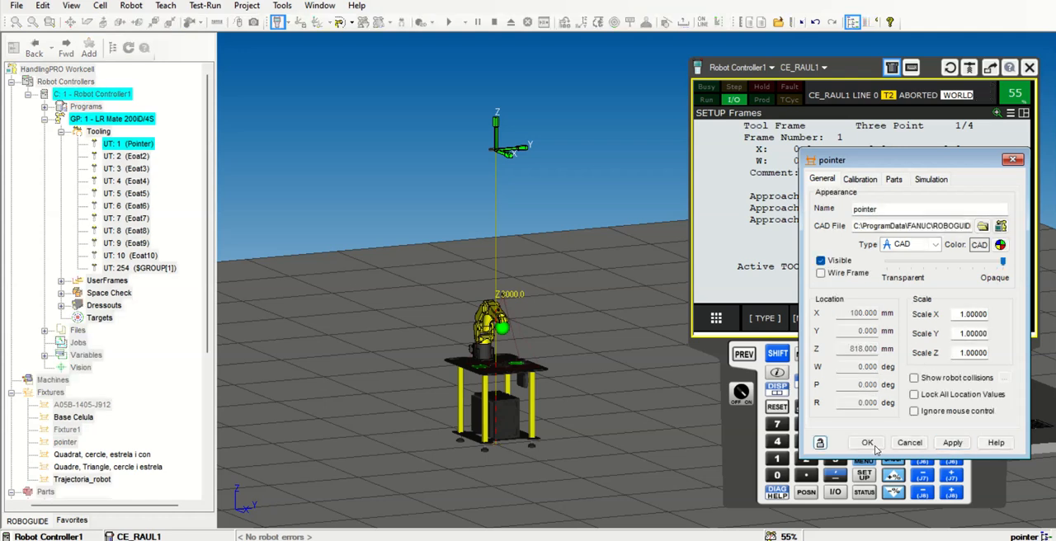
pyautogui.click(867, 443)
# Examine the pointer fixture on the table relative to the robot's tool and select Approach point 1 of the tool frame
pyautogui.scroll(5, 520, 368)
pyautogui.scroll(3, 521, 365)
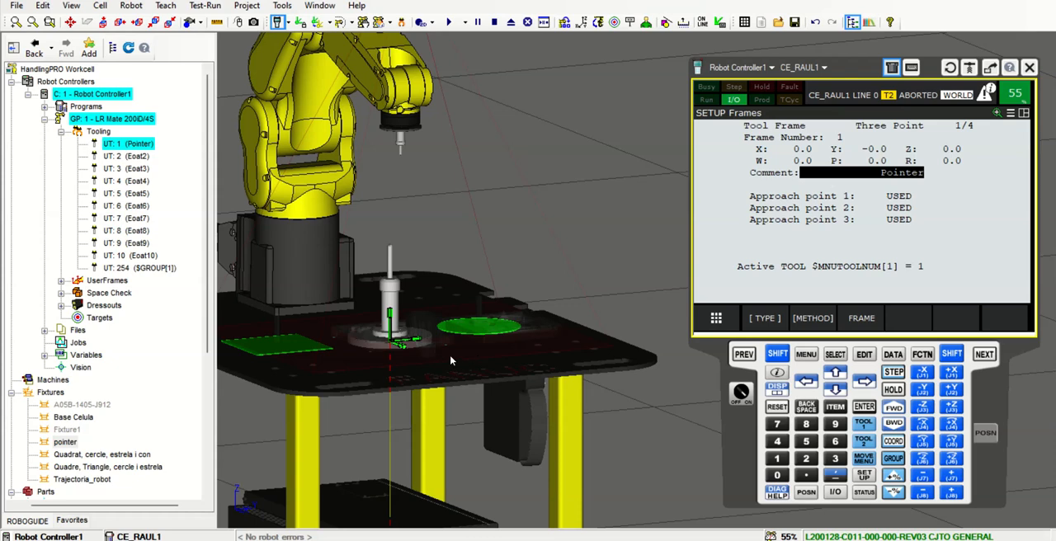
pyautogui.moveTo(405, 337); pyautogui.dragTo(504, 251, button='right')
pyautogui.moveTo(605, 272); pyautogui.dragTo(565, 255, button='right')
pyautogui.scroll(2, 438, 172)
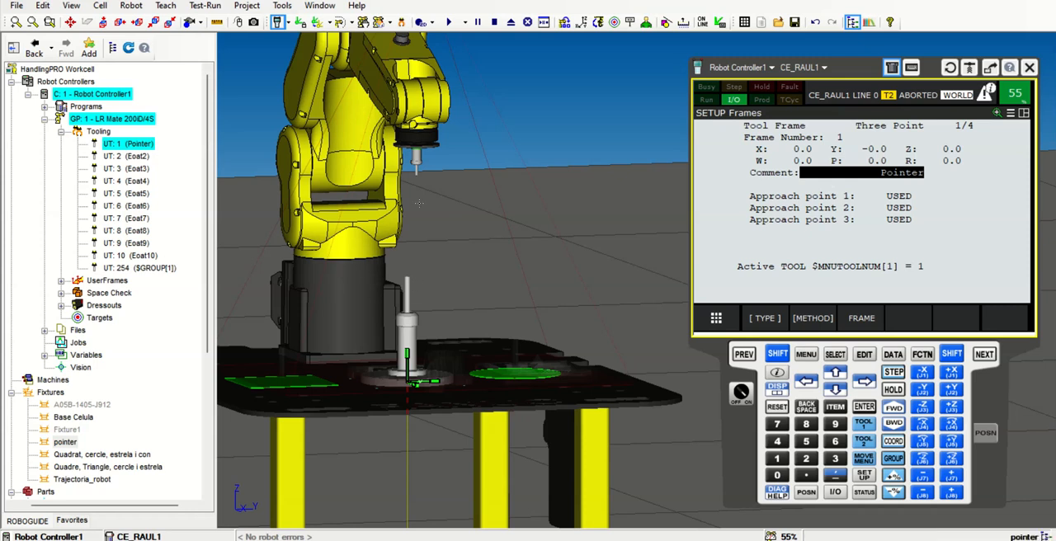
pyautogui.scroll(1, 414, 173)
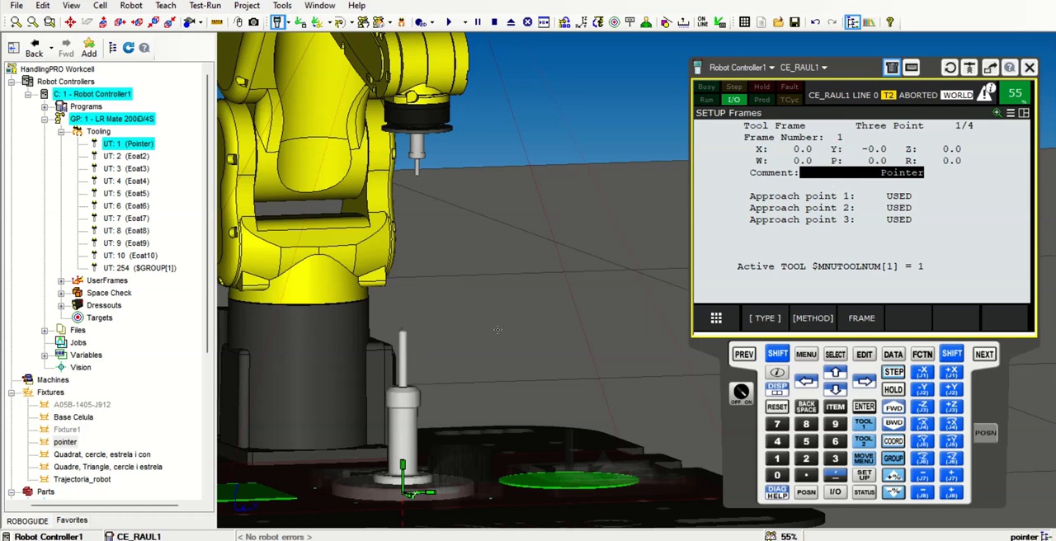
pyautogui.scroll(-1, 511, 324)
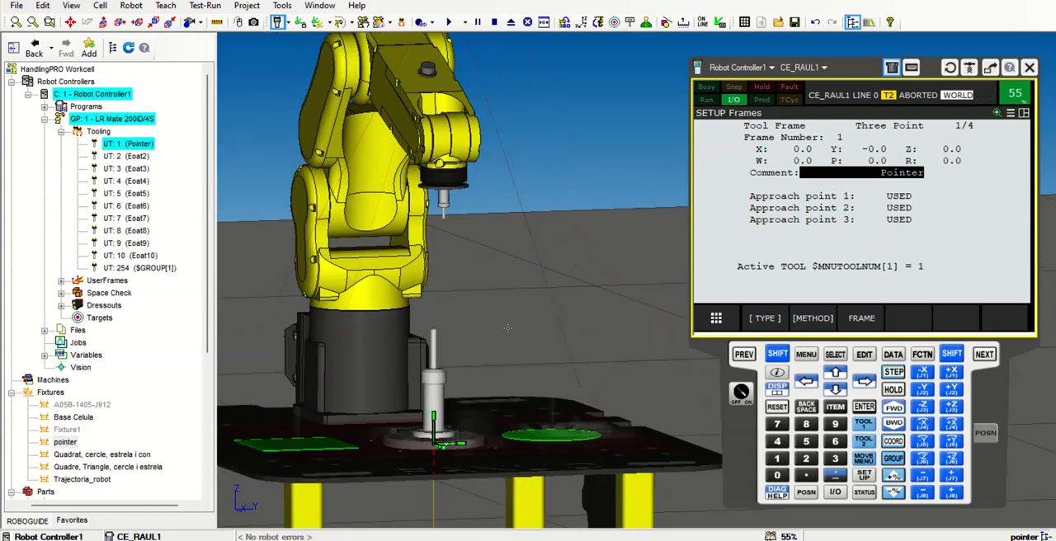
pyautogui.click(776, 197)
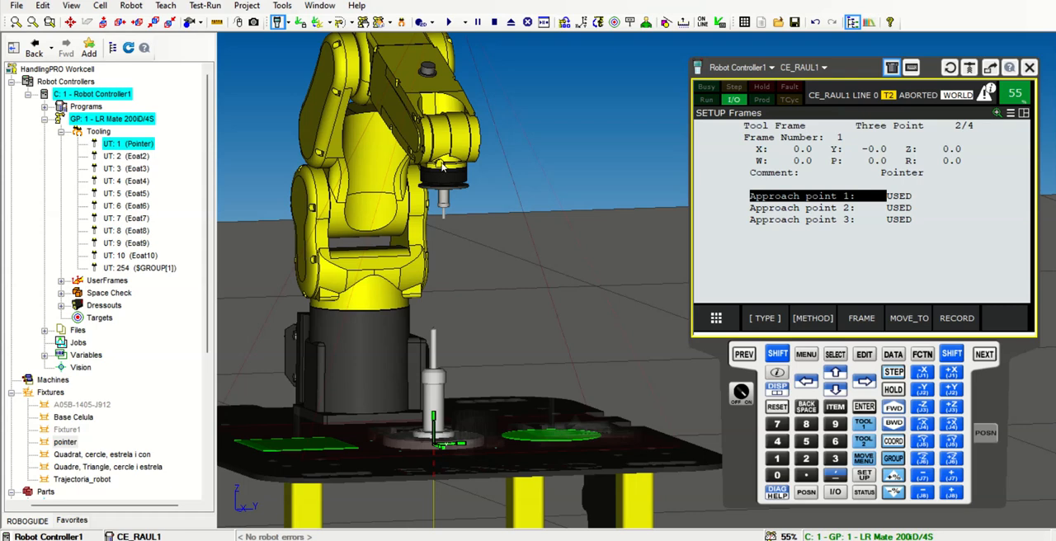
# Lower the speed override to 30% and jog the robot down along Z towards the pointer fixture
pyautogui.moveTo(547, 275); pyautogui.dragTo(569, 297, button='right')
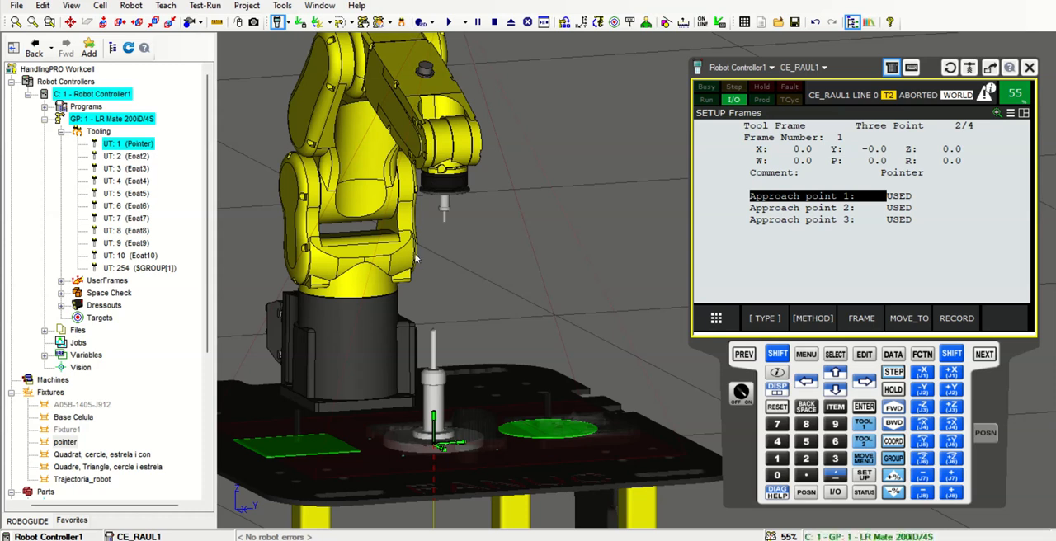
pyautogui.moveTo(449, 213); pyautogui.dragTo(476, 240, button='right')
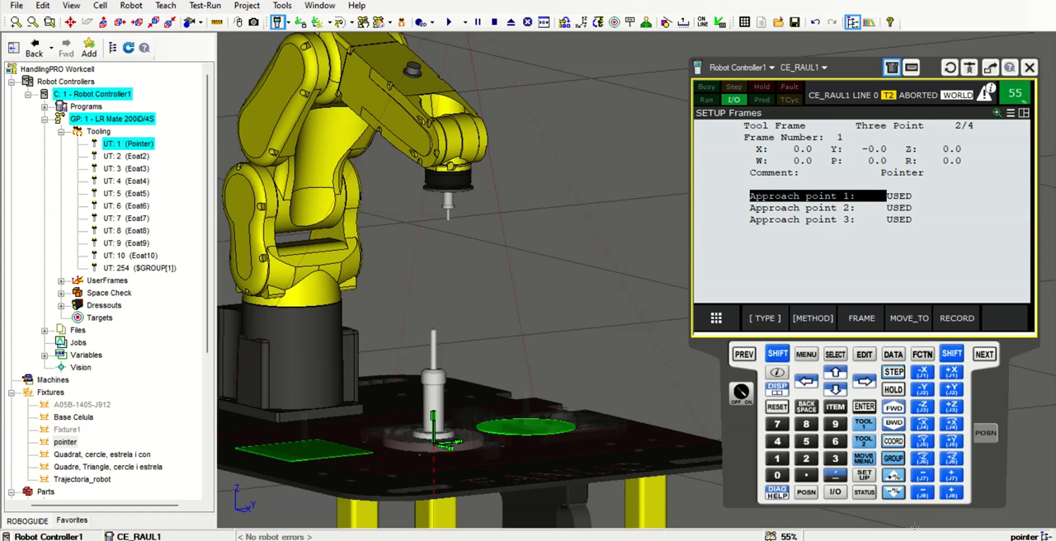
pyautogui.click(893, 493)
pyautogui.click(894, 492)
pyautogui.click(894, 493)
pyautogui.click(894, 492)
pyautogui.click(894, 493)
pyautogui.click(777, 354)
pyautogui.click(922, 407)
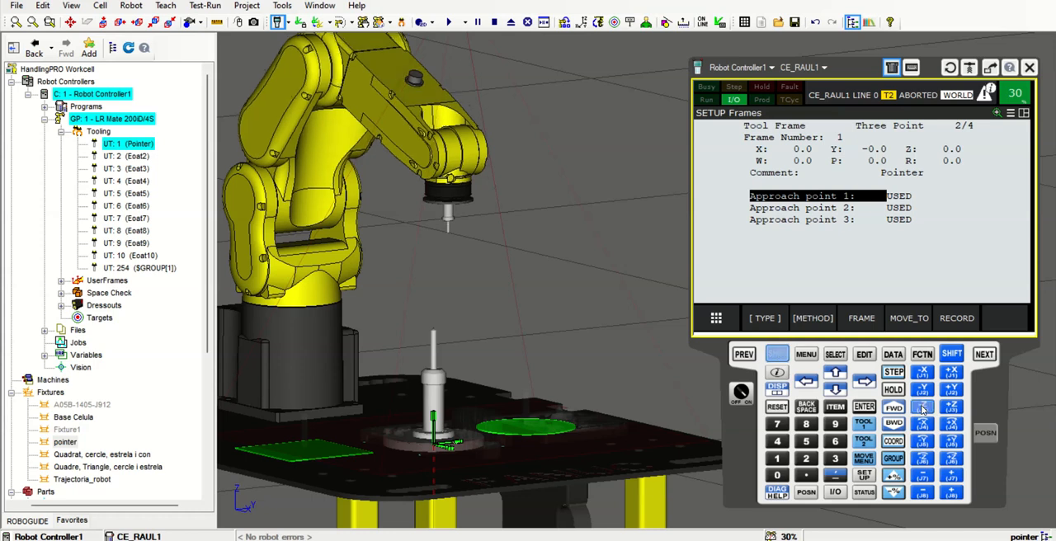
pyautogui.moveTo(656, 350)
pyautogui.mouseDown(button='right')
pyautogui.moveTo(592, 347)
pyautogui.moveTo(669, 357)
pyautogui.mouseUp(button='right')
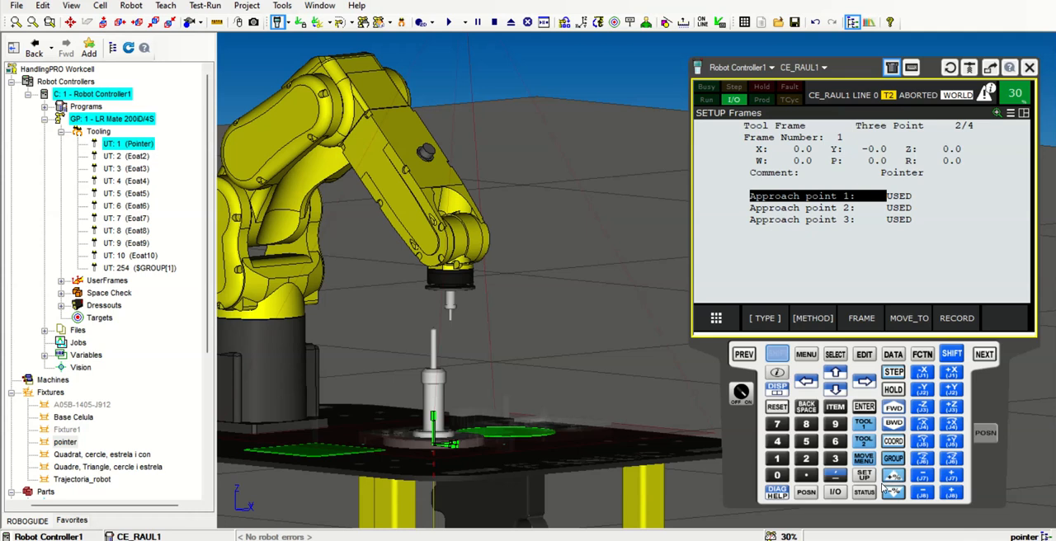
# Reduce the speed override further and jog the robot along X and Y to align the tool above the fixture's tip
pyautogui.click(899, 496)
pyautogui.click(899, 495)
pyautogui.moveTo(921, 376); pyautogui.dragTo(922, 375)
pyautogui.moveTo(612, 338); pyautogui.dragTo(483, 338, button='right')
pyautogui.moveTo(962, 397); pyautogui.dragTo(920, 391)
pyautogui.moveTo(538, 392); pyautogui.dragTo(670, 392, button='right')
pyautogui.moveTo(945, 376); pyautogui.dragTo(953, 373)
pyautogui.scroll(5, 482, 338)
pyautogui.moveTo(482, 339); pyautogui.dragTo(507, 342, button='right')
# Lower the speed override to 2% and jog the robot down along Z until the tool is just above the fixture's tip
pyautogui.click(895, 494)
pyautogui.moveTo(922, 407); pyautogui.dragTo(923, 407)
pyautogui.moveTo(561, 353); pyautogui.dragTo(420, 341, button='right')
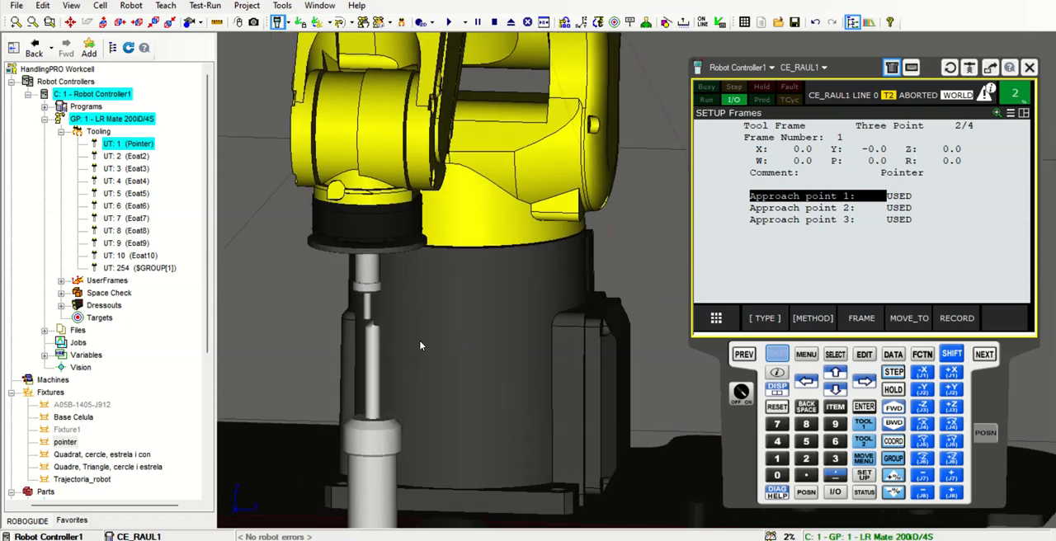
# Fine-tune the robot's X position by jogging both ways until the tool tip is closer to the fixture's axis
pyautogui.scroll(5, 615, 359)
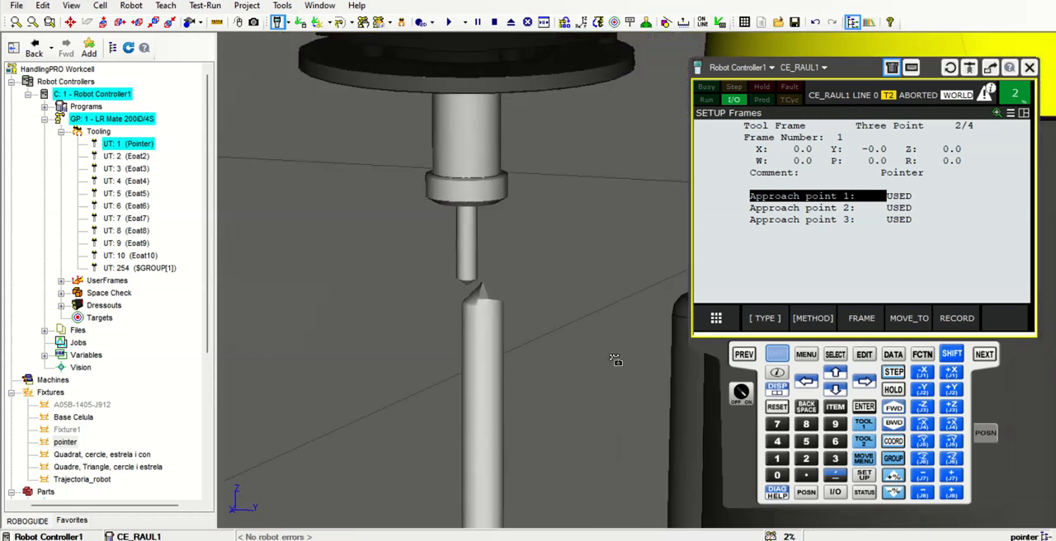
pyautogui.scroll(2, 611, 358)
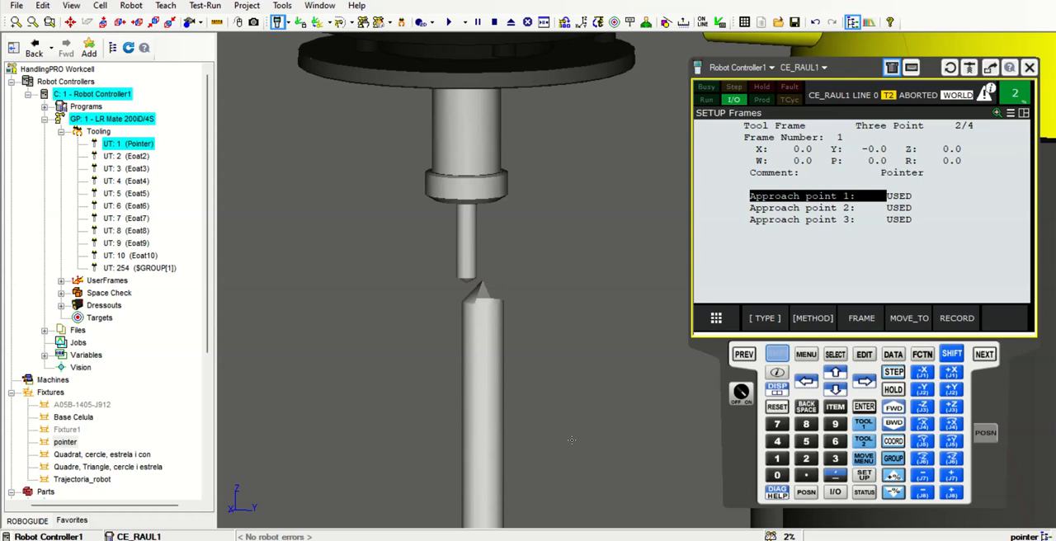
pyautogui.scroll(-5, 571, 439)
pyautogui.scroll(2, 487, 118)
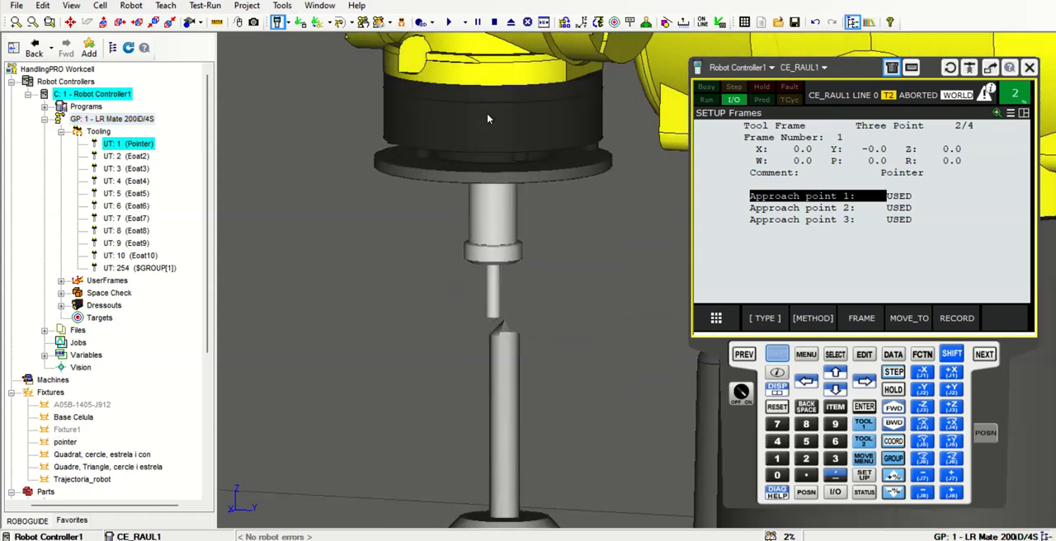
pyautogui.scroll(-3, 522, 341)
pyautogui.scroll(5, 522, 341)
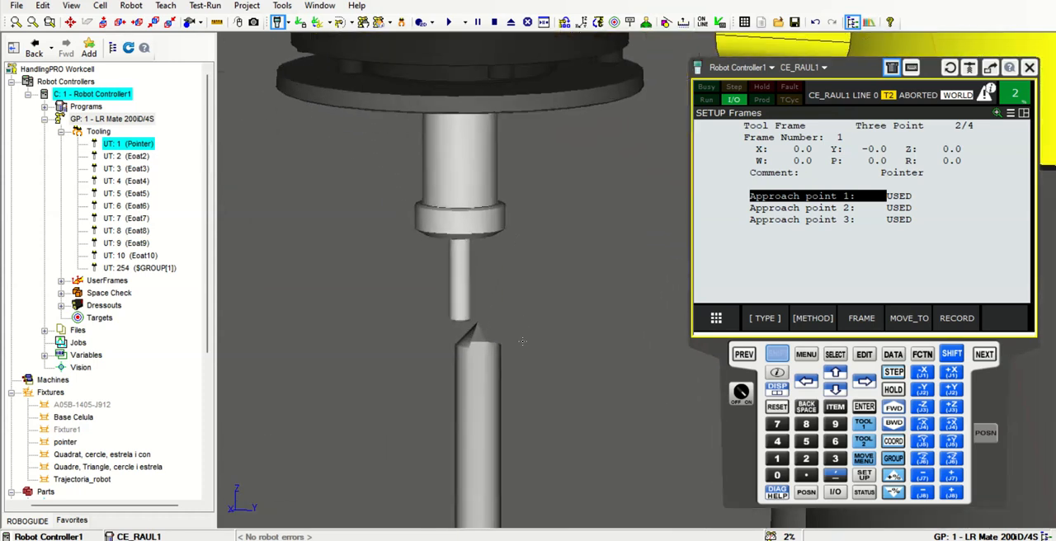
pyautogui.scroll(1, 522, 341)
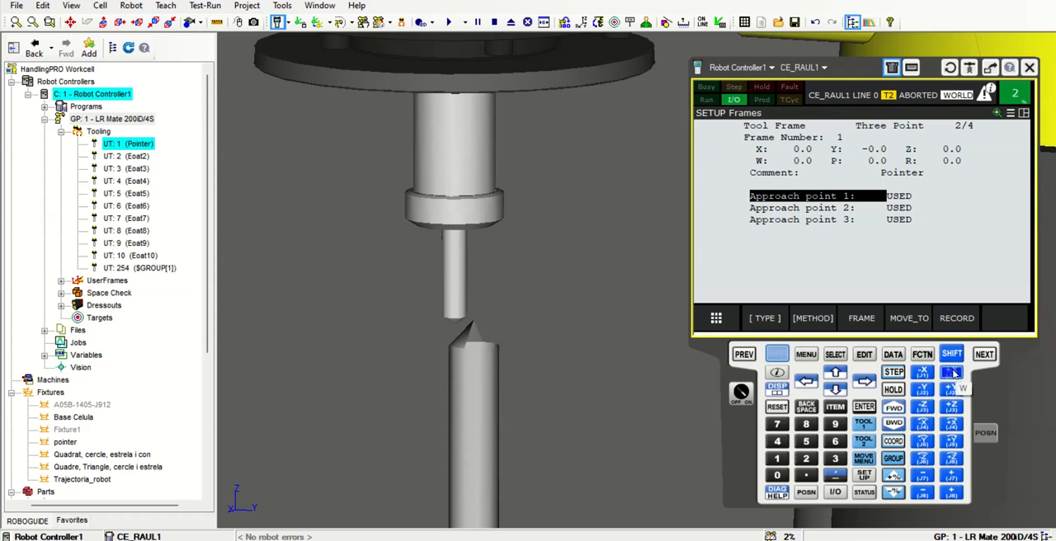
pyautogui.click(954, 374)
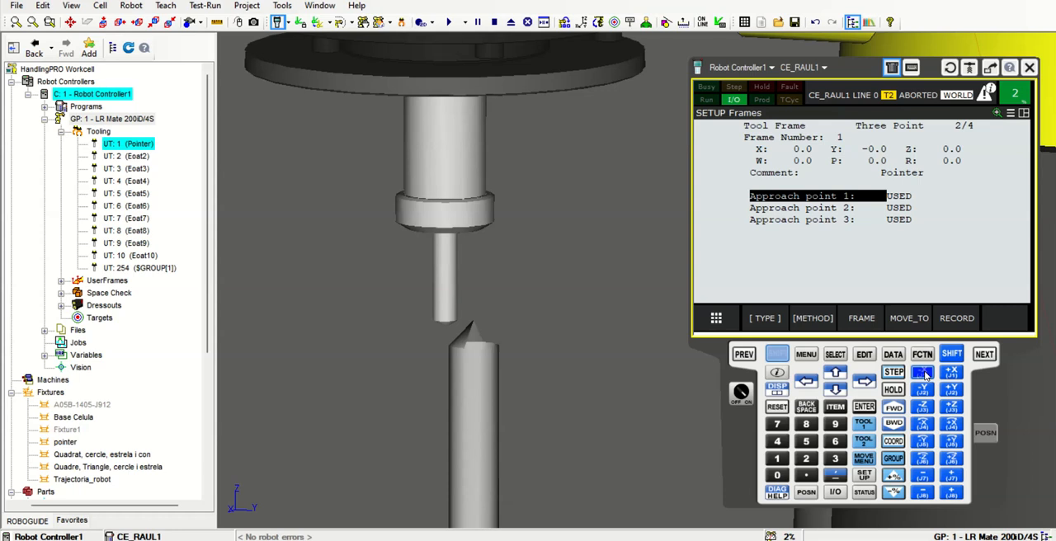
pyautogui.click(925, 375)
pyautogui.click(925, 375)
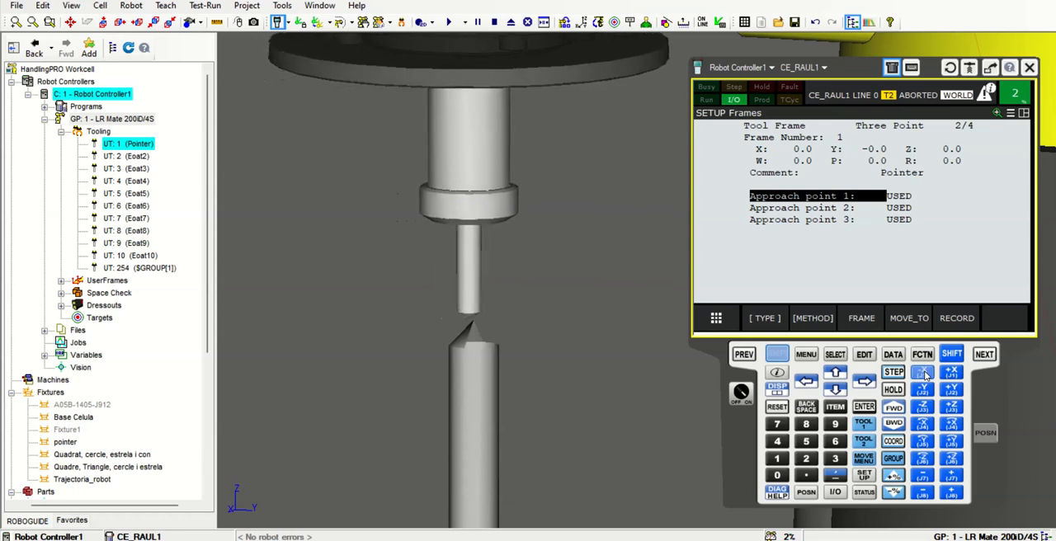
# Centre the tool tip over the fixture by jogging along Y, then lower it along Z at 1% speed override
pyautogui.moveTo(582, 393); pyautogui.dragTo(666, 390, button='right')
pyautogui.scroll(-1, 606, 388)
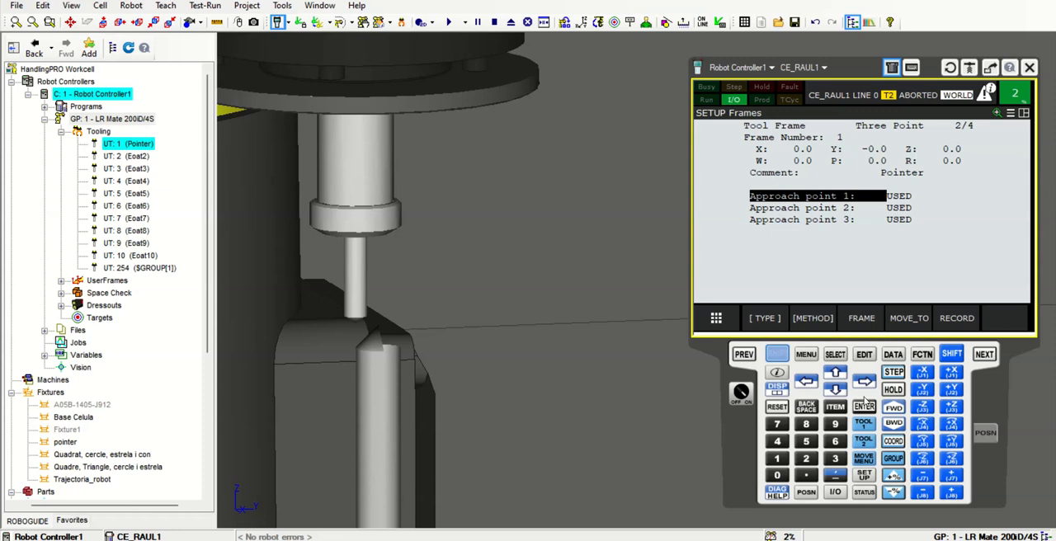
pyautogui.click(952, 390)
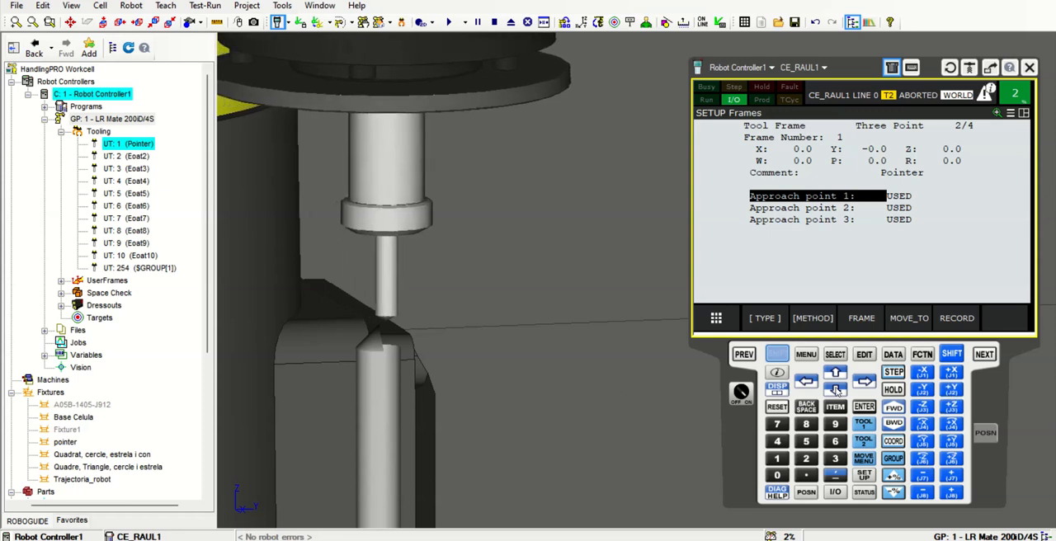
pyautogui.click(933, 410)
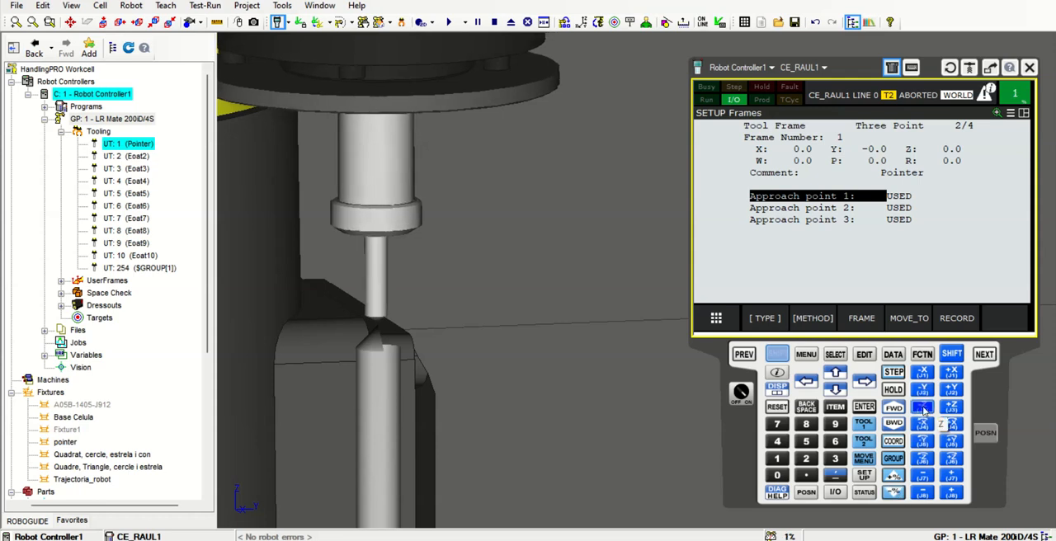
# Correct the remaining X offset and adjust the Z height so the tool tip meets the fixture's tip
pyautogui.scroll(2, 607, 395)
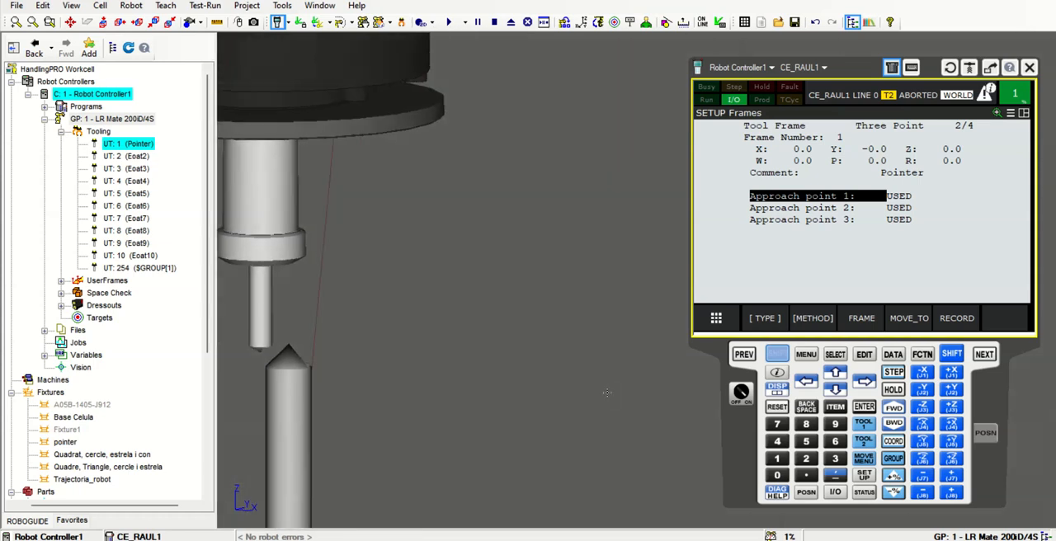
pyautogui.click(923, 373)
pyautogui.click(951, 374)
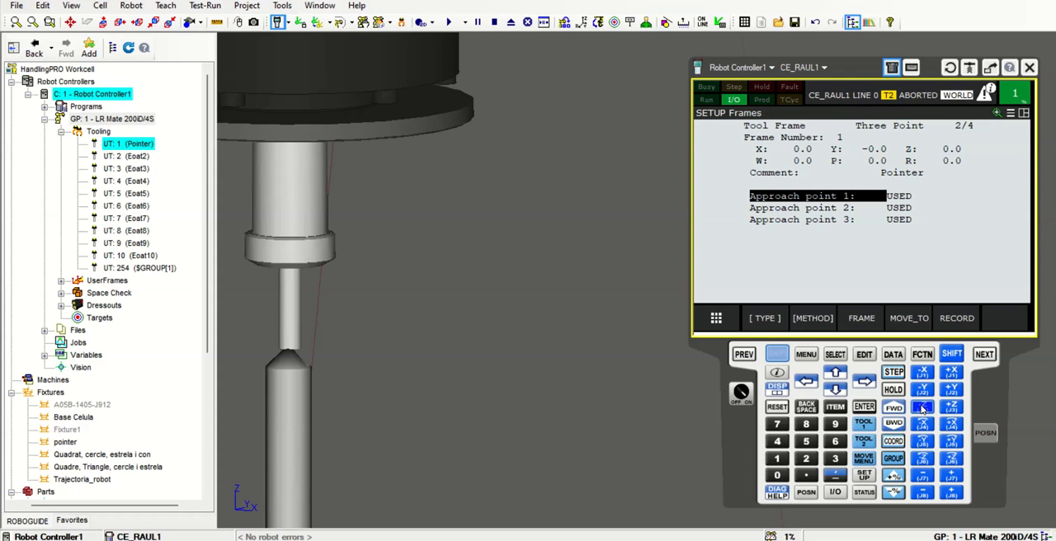
pyautogui.click(952, 408)
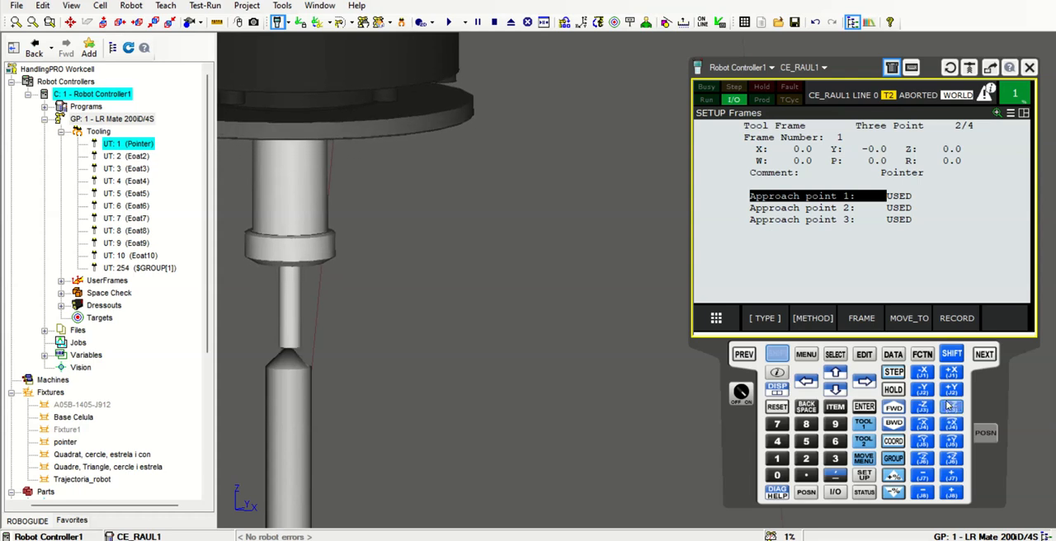
# Check the contact between the tool tip and the fixture's tip up close from several sides
pyautogui.scroll(-4, 622, 365)
pyautogui.moveTo(622, 366); pyautogui.dragTo(436, 408, button='right')
pyautogui.scroll(5, 623, 354)
pyautogui.moveTo(620, 358); pyautogui.dragTo(380, 389, button='right')
pyautogui.scroll(-3, 538, 372)
pyautogui.scroll(-5, 386, 385)
pyautogui.moveTo(465, 387)
pyautogui.mouseDown(button='right')
pyautogui.moveTo(359, 392)
pyautogui.moveTo(479, 390)
pyautogui.mouseUp(button='right')
pyautogui.scroll(6, 532, 376)
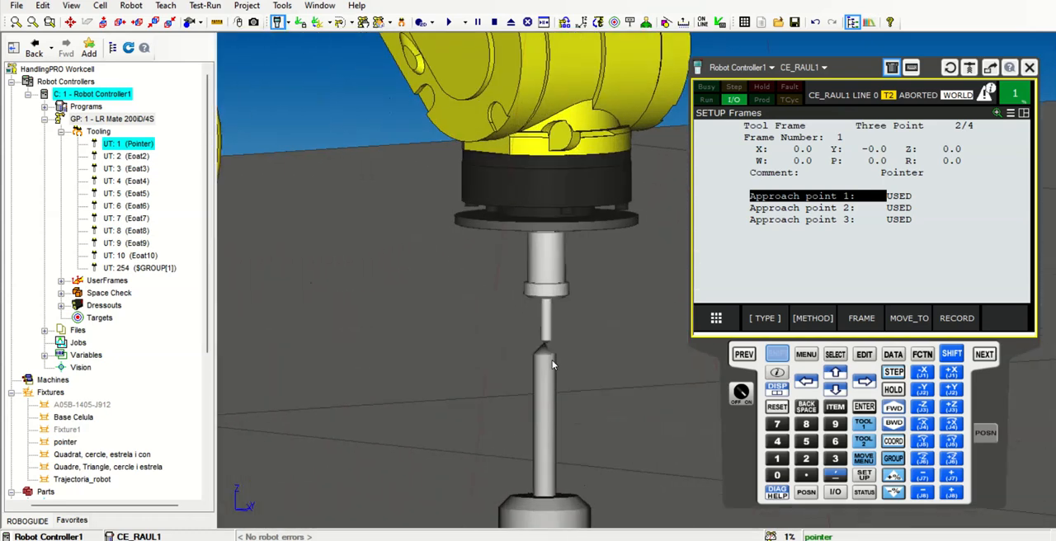
pyautogui.scroll(5, 552, 359)
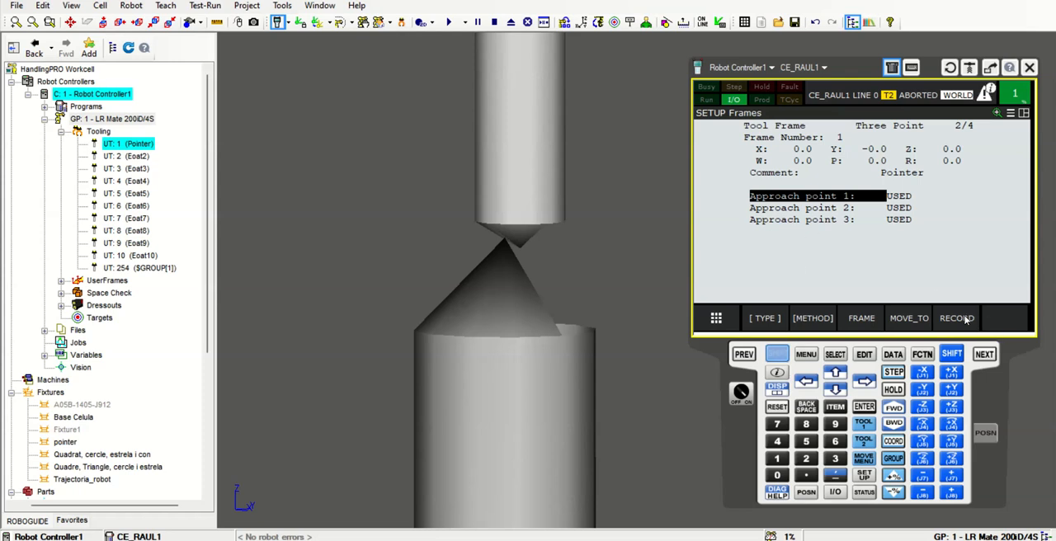
# Record approach point 1 of the Pointer tool frame and retract the tool upward along Z at 10% speed override
pyautogui.click(967, 319)
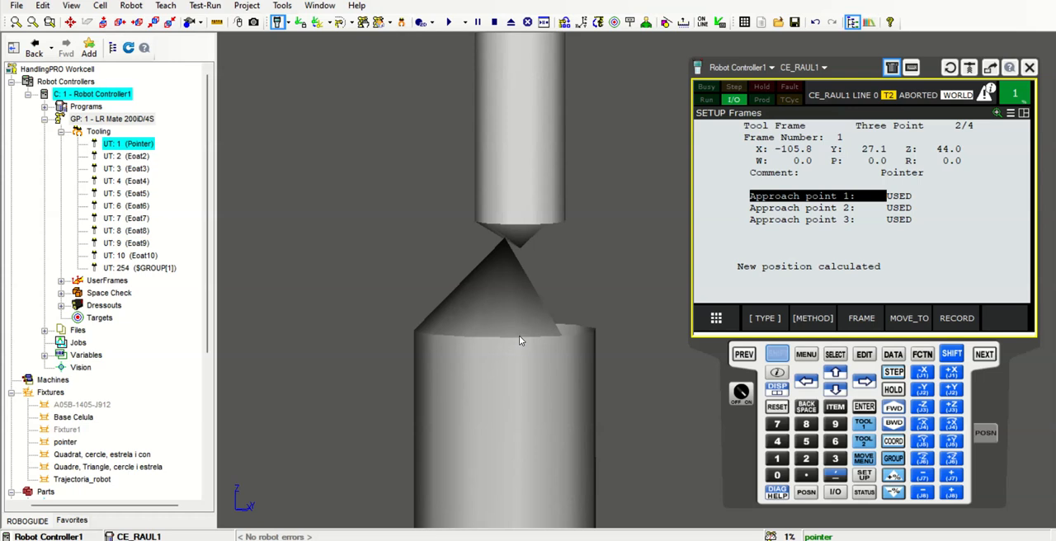
pyautogui.scroll(-8, 519, 339)
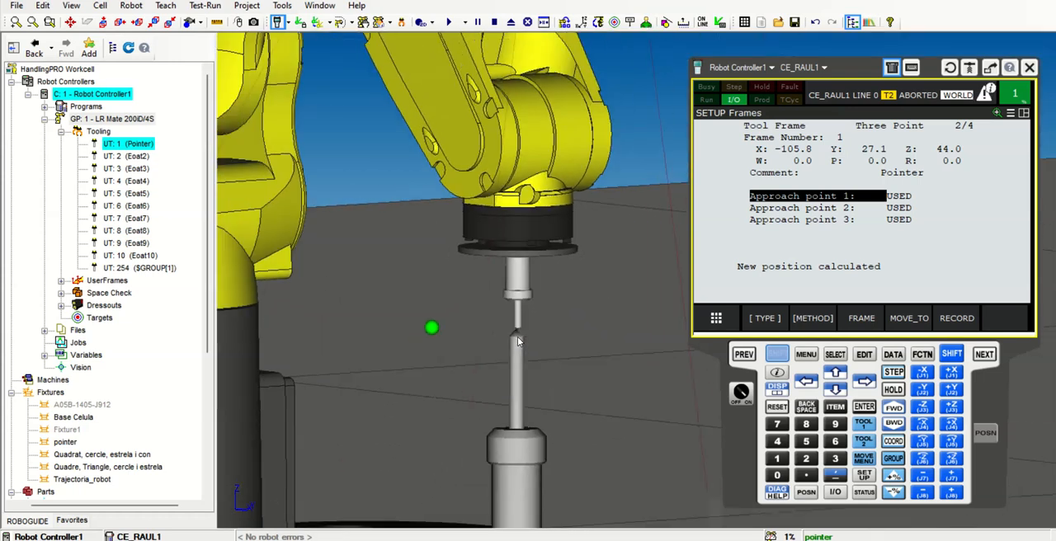
pyautogui.moveTo(519, 363); pyautogui.dragTo(668, 408, button='right')
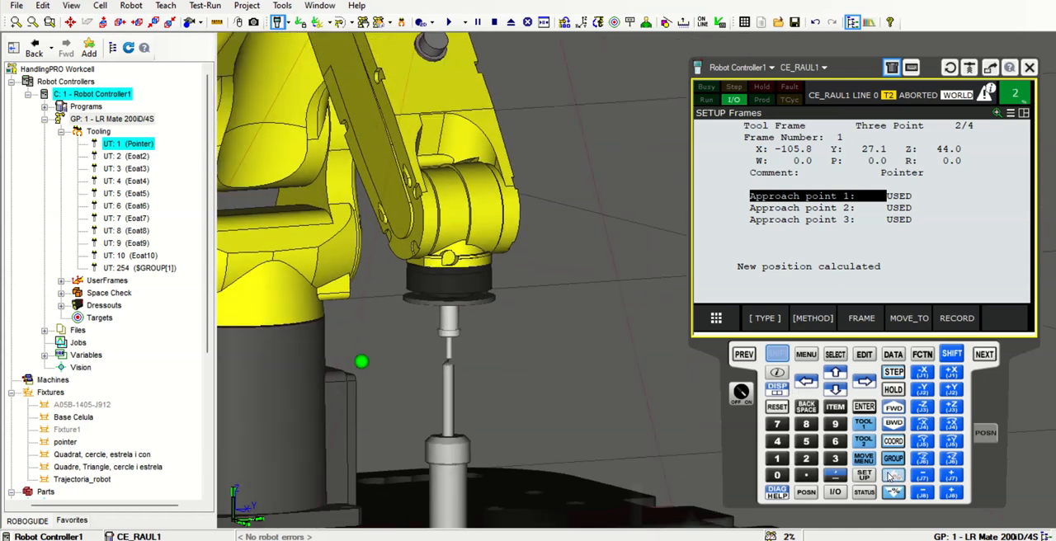
pyautogui.click(784, 356)
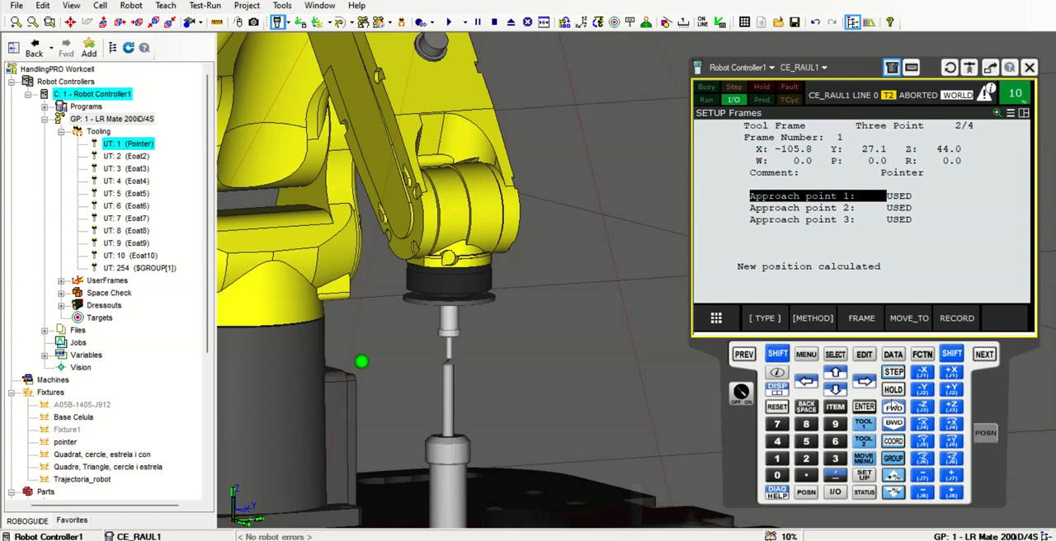
pyautogui.click(957, 410)
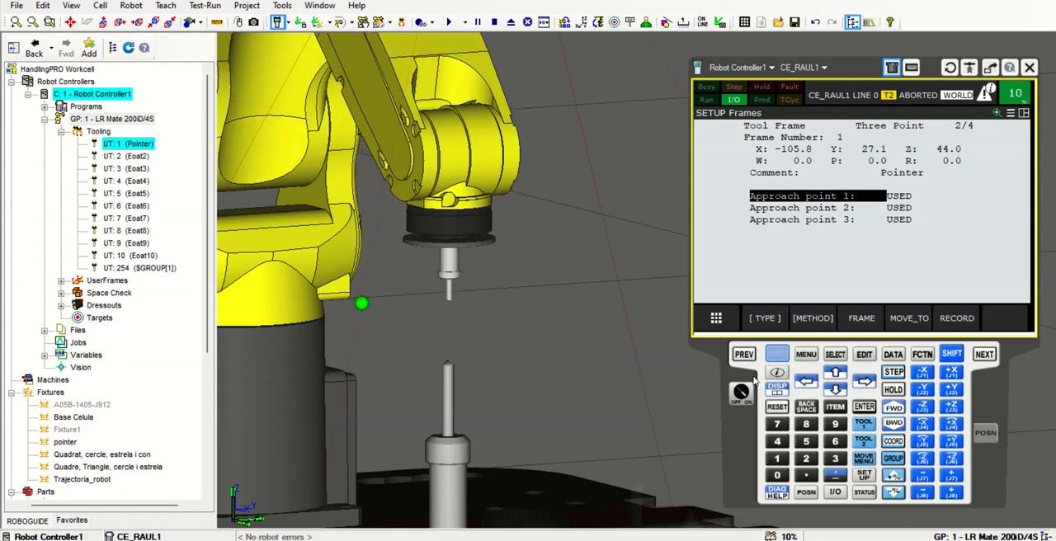
# Switch to JOINT jogging and tilt the tool well away from vertical by rotating the robot's wrist joints
pyautogui.click(895, 441)
pyautogui.click(896, 440)
pyautogui.moveTo(559, 311); pyautogui.dragTo(571, 361, button='right')
pyautogui.scroll(-3, 572, 361)
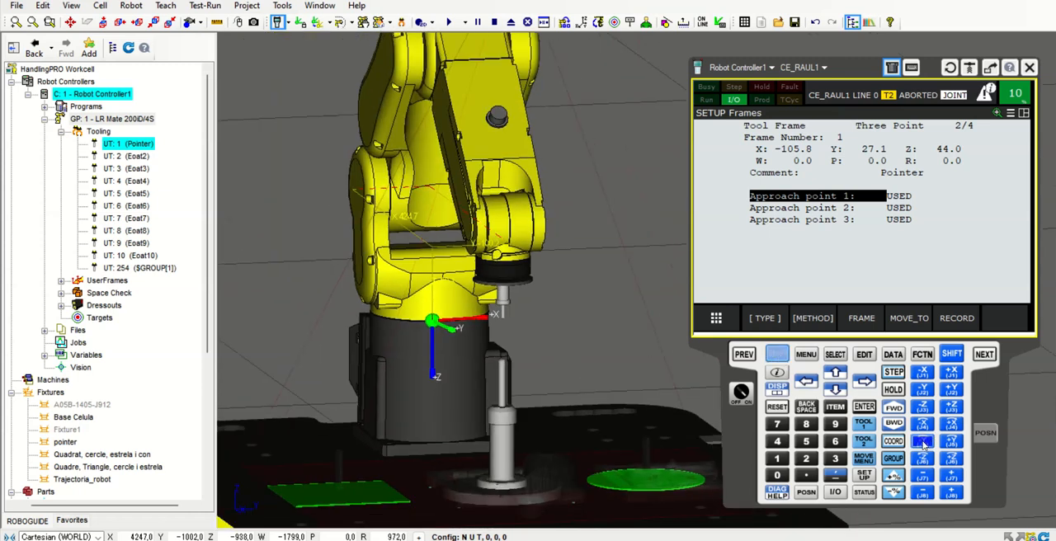
pyautogui.moveTo(925, 435); pyautogui.dragTo(925, 435)
pyautogui.moveTo(603, 422); pyautogui.dragTo(790, 383, button='right')
pyautogui.moveTo(927, 444); pyautogui.dragTo(929, 446)
pyautogui.moveTo(570, 363); pyautogui.dragTo(381, 357, button='right')
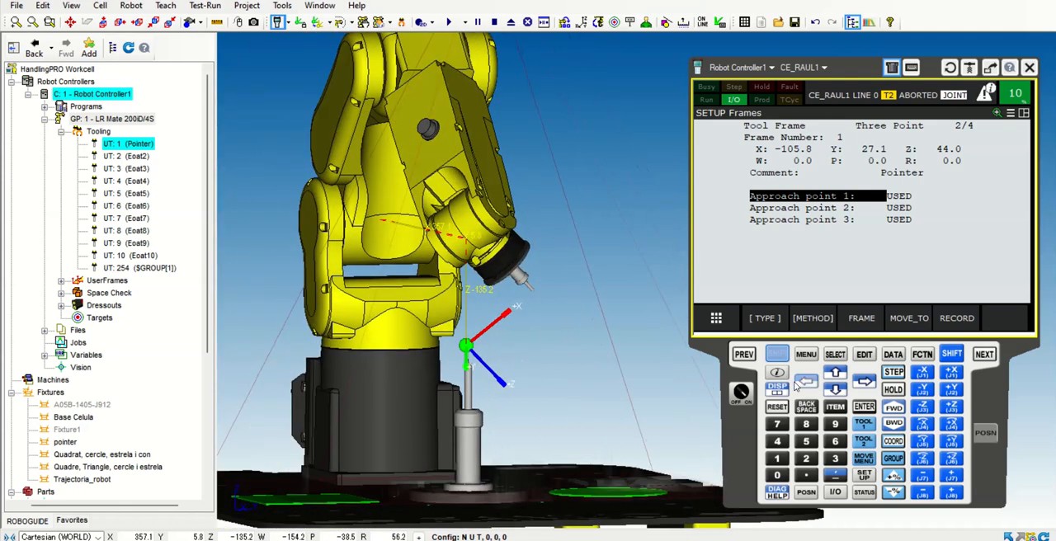
# Switch to WORLD jogging and bring the tilted tool close to the fixture's tip by moving along X, Y and Z
pyautogui.click(776, 355)
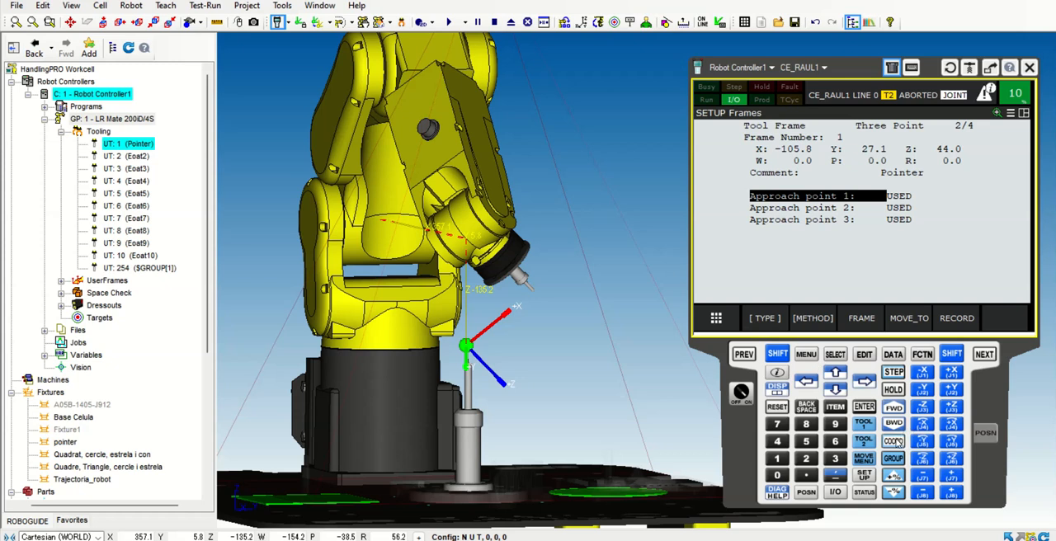
pyautogui.click(894, 442)
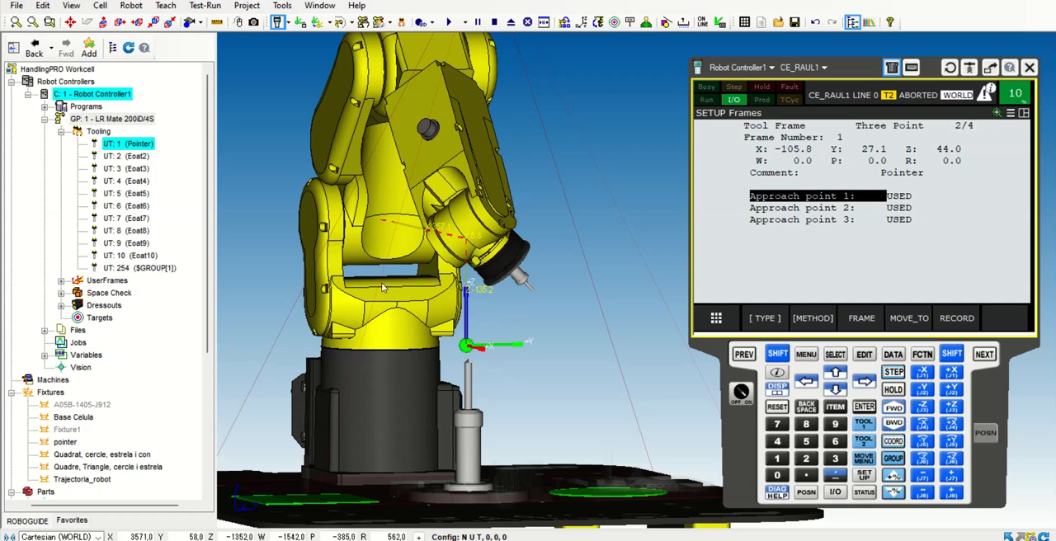
pyautogui.scroll(-2, 537, 329)
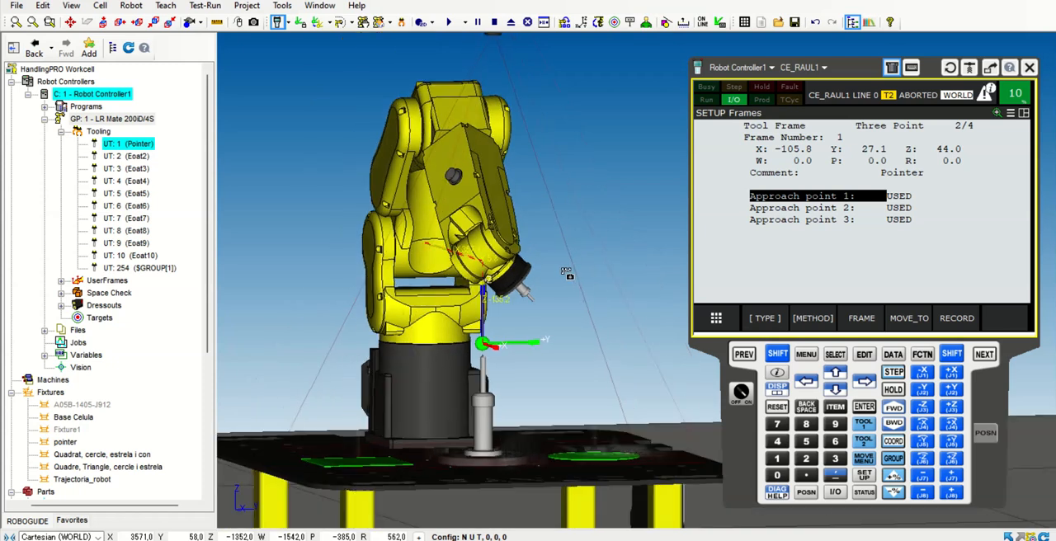
pyautogui.scroll(3, 491, 362)
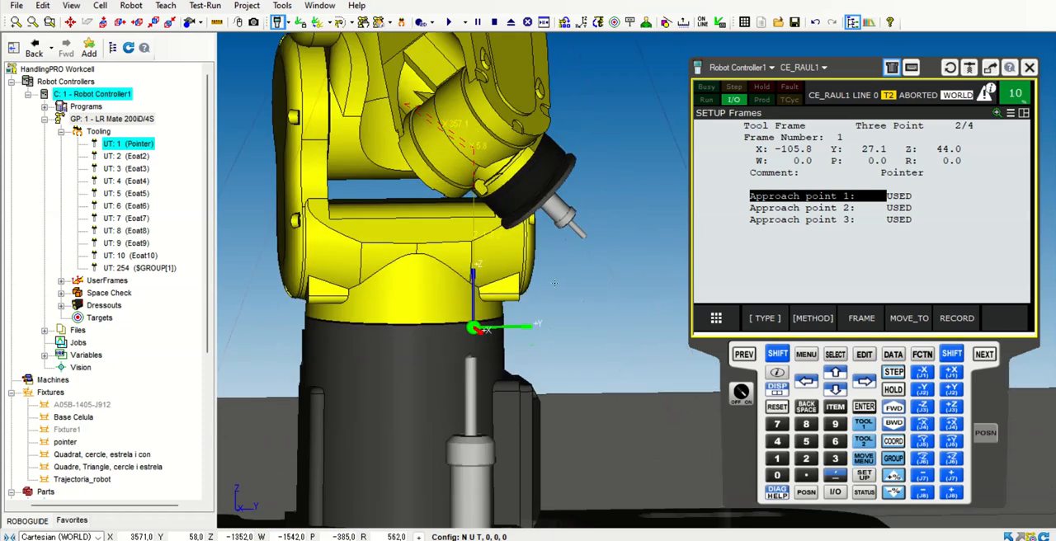
pyautogui.moveTo(576, 320); pyautogui.dragTo(487, 380, button='right')
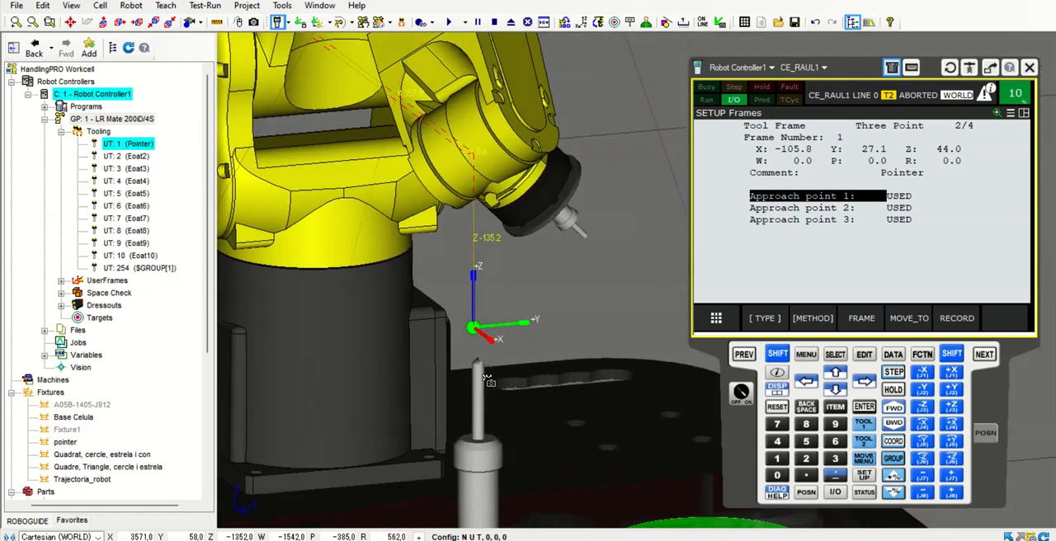
pyautogui.click(767, 362)
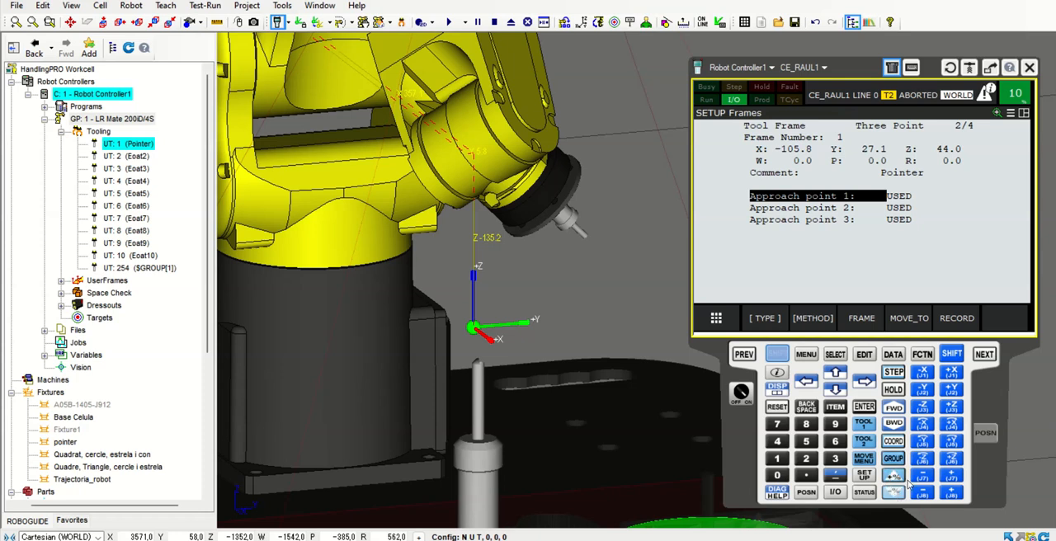
pyautogui.click(923, 391)
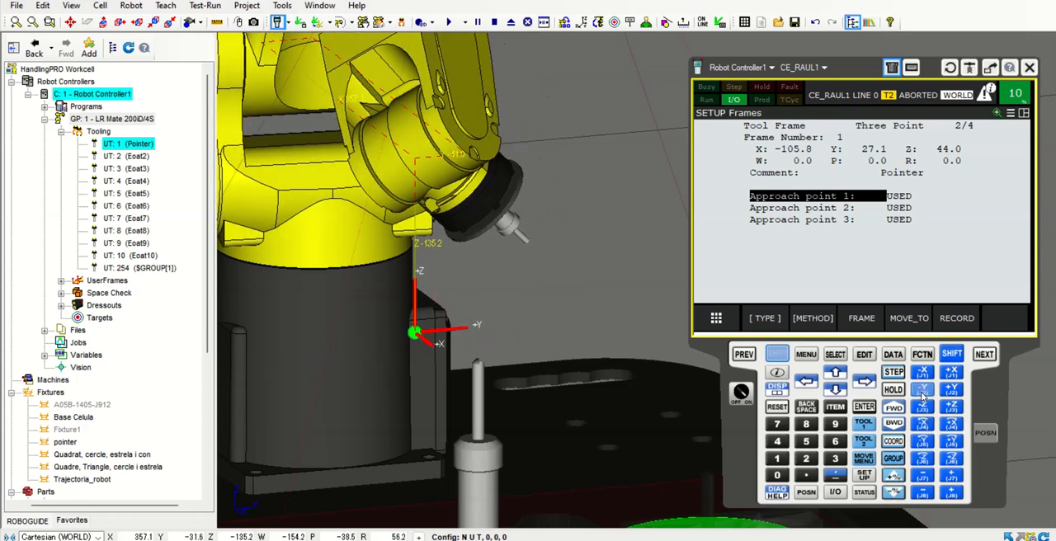
pyautogui.moveTo(481, 384)
pyautogui.mouseDown(button='right')
pyautogui.moveTo(591, 383)
pyautogui.moveTo(469, 400)
pyautogui.mouseUp(button='right')
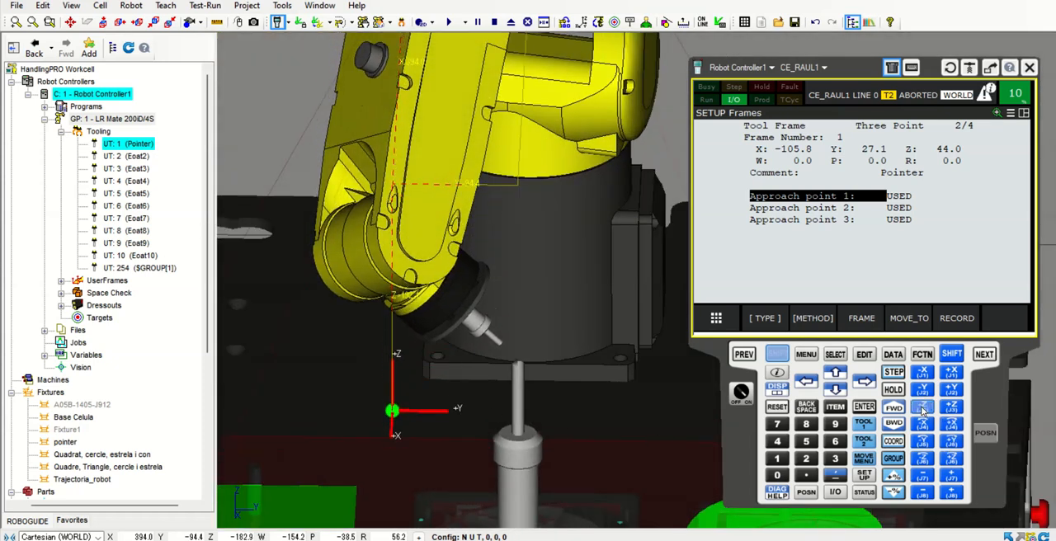
pyautogui.moveTo(602, 418); pyautogui.dragTo(878, 373, button='right')
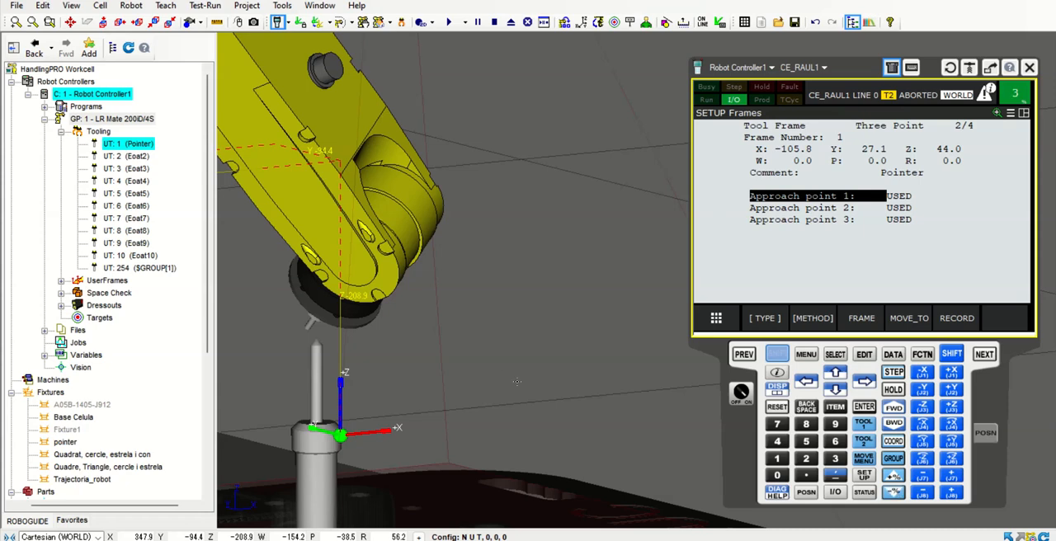
# Lower the tilted tool along Z at 3% speed override and align it over the fixture's tip in X and Y
pyautogui.moveTo(546, 367); pyautogui.dragTo(273, 387, button='right')
pyautogui.scroll(5, 490, 381)
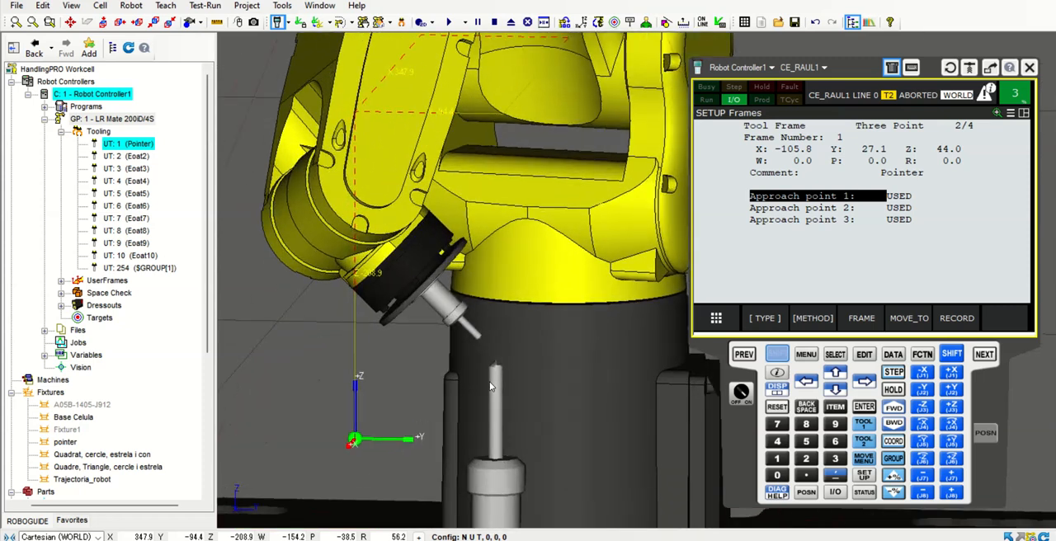
pyautogui.click(922, 407)
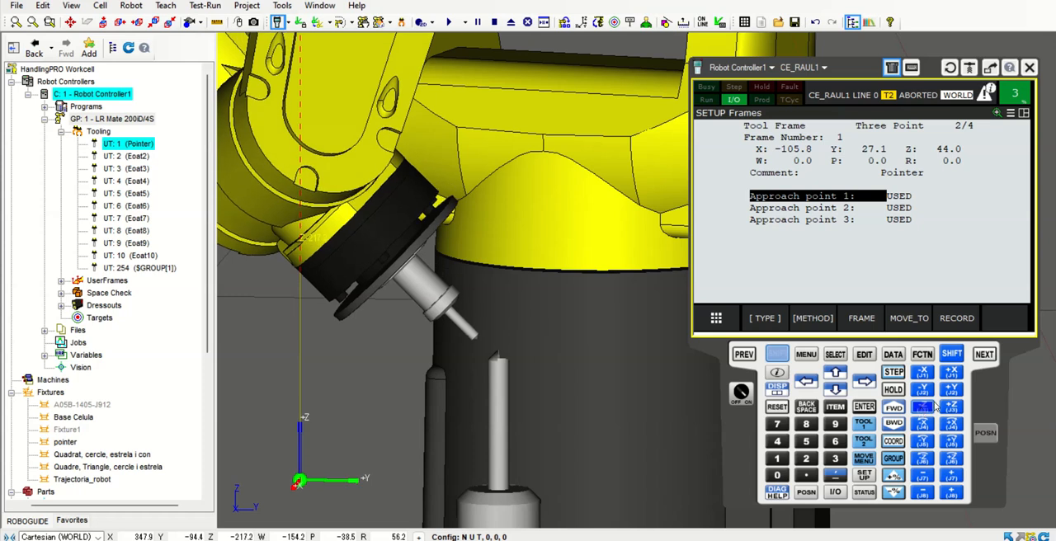
pyautogui.click(952, 390)
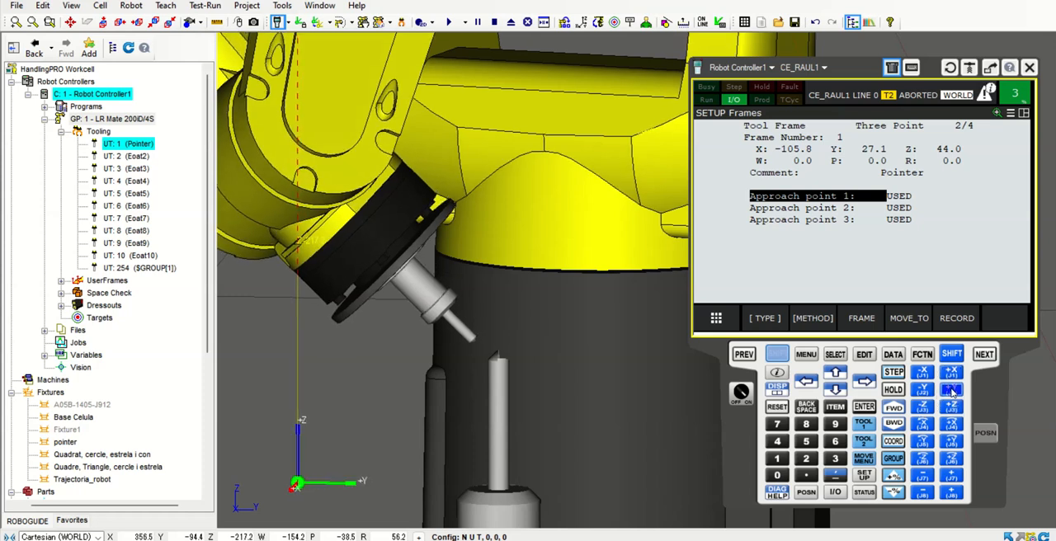
pyautogui.moveTo(596, 394); pyautogui.dragTo(666, 386, button='right')
pyautogui.click(927, 389)
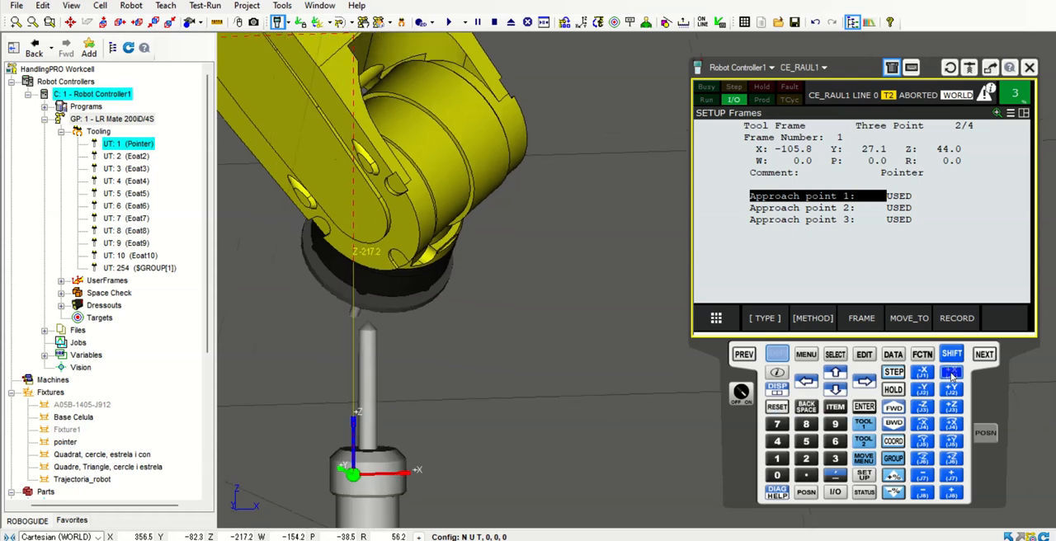
pyautogui.moveTo(653, 379); pyautogui.dragTo(513, 402, button='right')
pyautogui.scroll(6, 516, 397)
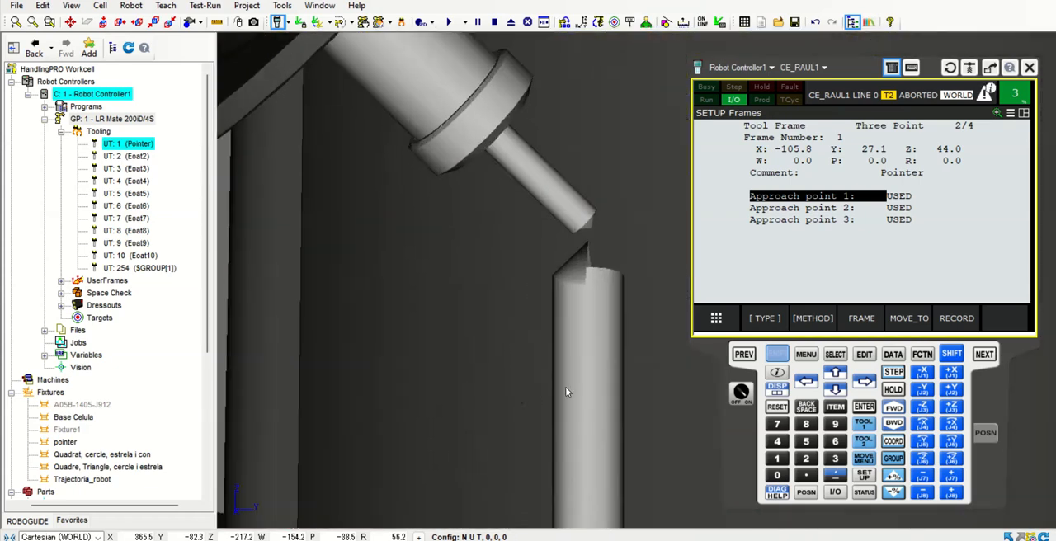
# Lower the tool along Z at 1% speed override to meet the fixture's tip and check the contact from several sides
pyautogui.click(895, 494)
pyautogui.click(918, 415)
pyautogui.moveTo(668, 374); pyautogui.dragTo(550, 419, button='right')
pyautogui.scroll(5, 267, 397)
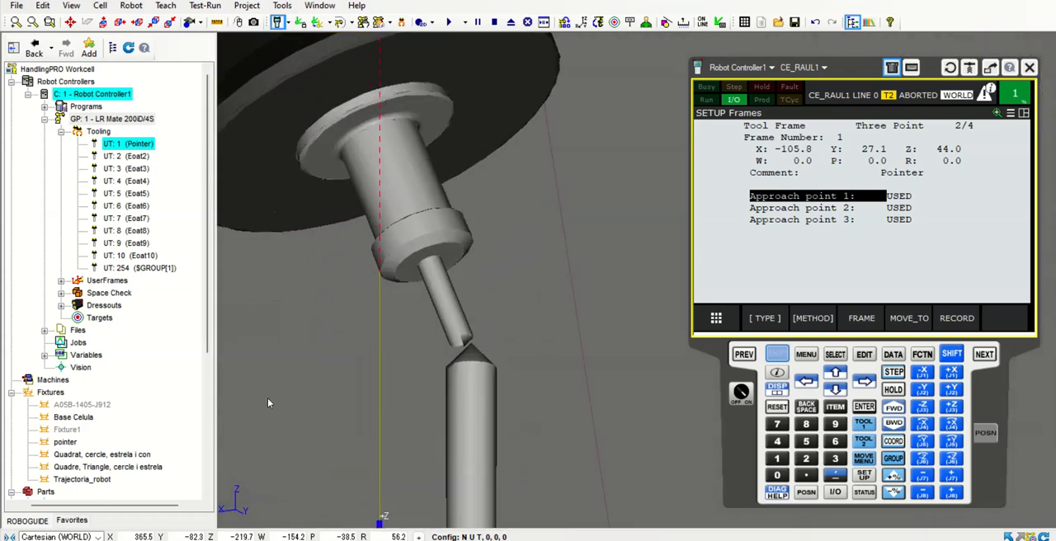
pyautogui.moveTo(268, 398); pyautogui.dragTo(417, 379, button='right')
pyautogui.moveTo(338, 376); pyautogui.dragTo(234, 385, button='right')
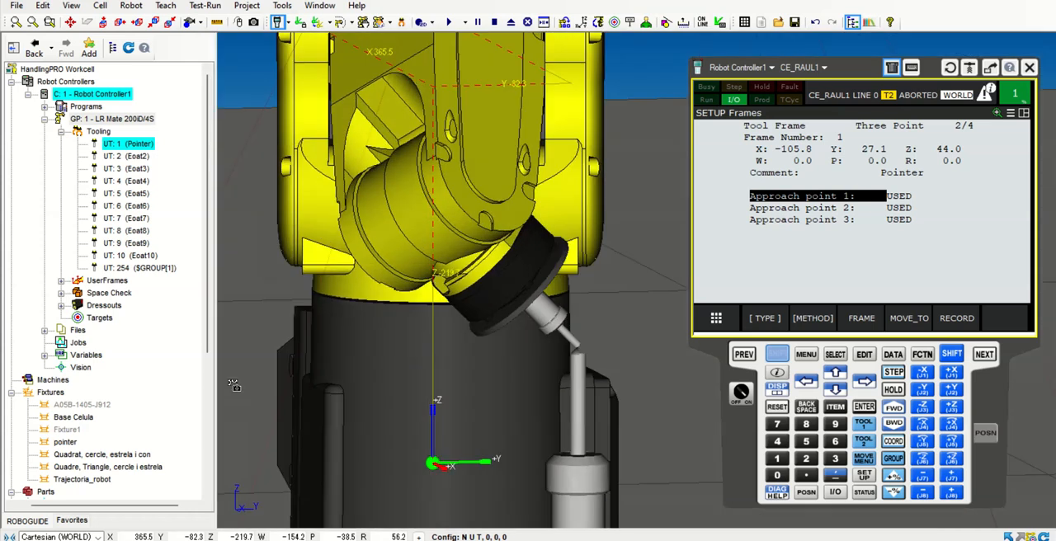
# Record approach point 2 and retract the tool upward along Z at 30% speed override
pyautogui.click(789, 210)
pyautogui.click(778, 355)
pyautogui.click(951, 318)
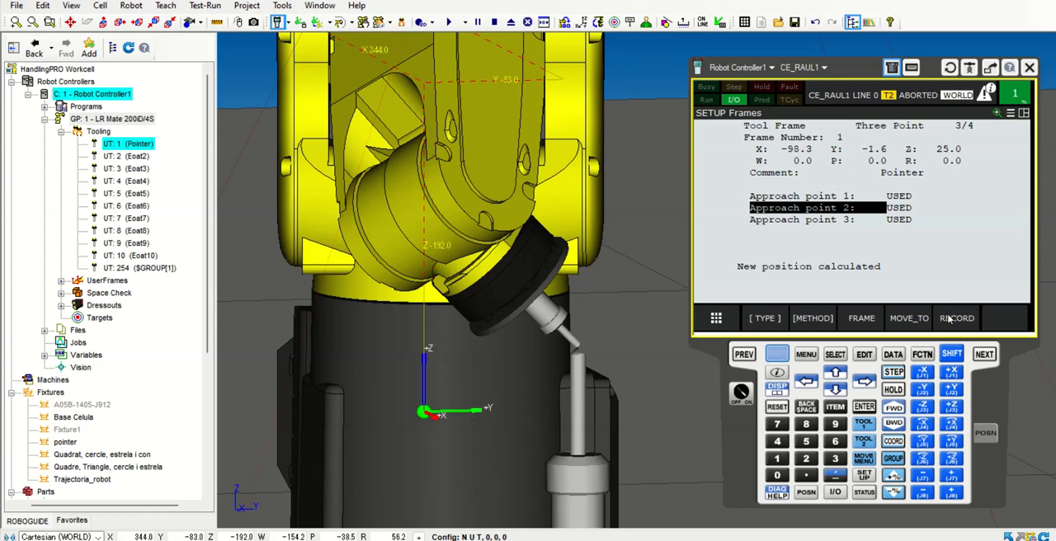
pyautogui.scroll(-3, 491, 304)
pyautogui.click(776, 355)
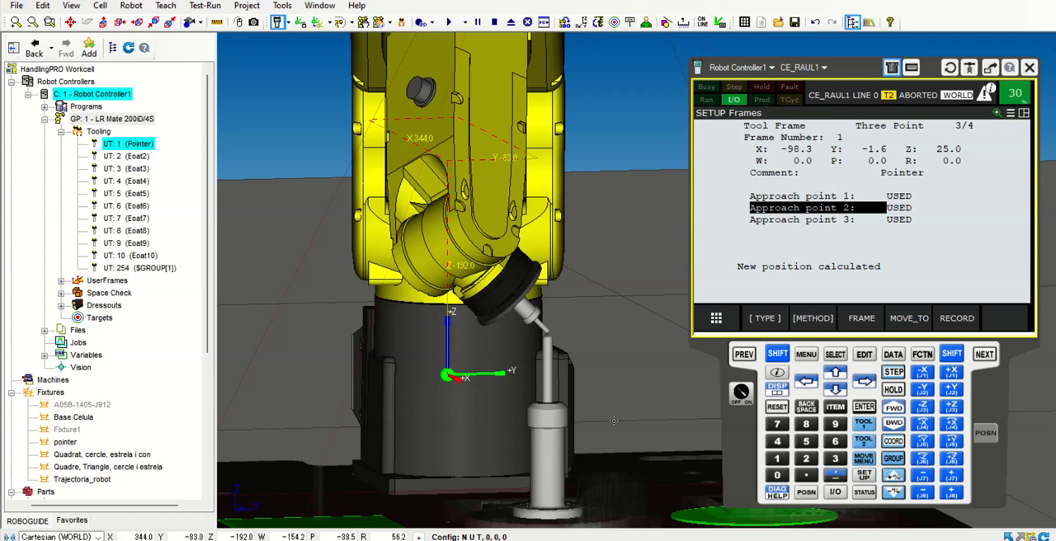
pyautogui.scroll(-2, 614, 422)
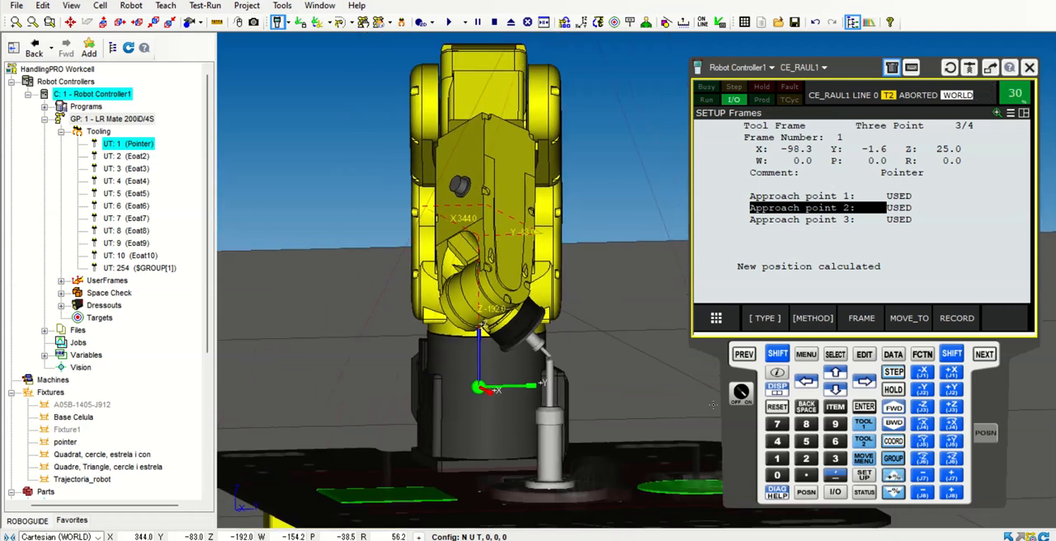
pyautogui.click(949, 407)
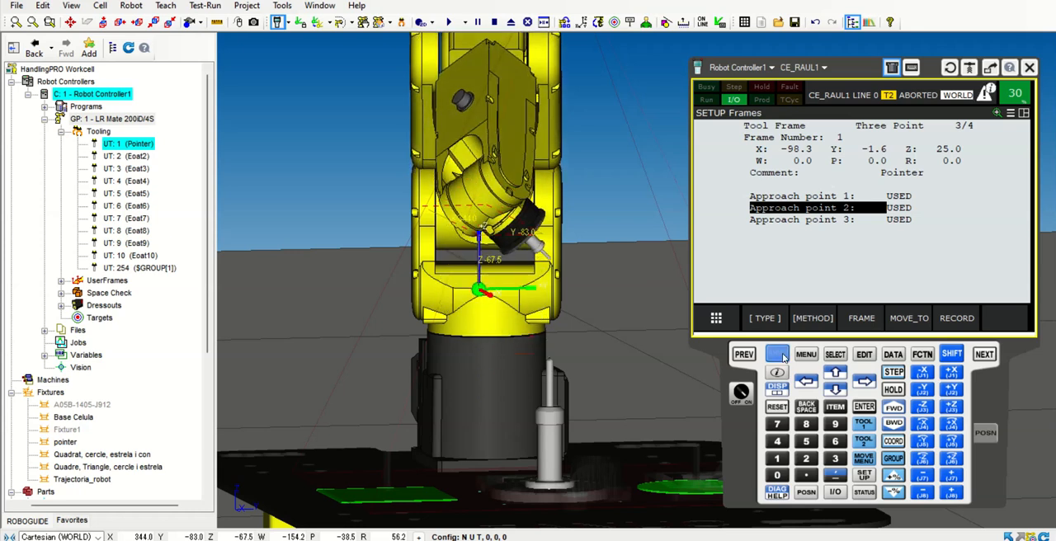
# Switch to JOINT jogging at 10% speed override and reorient the tool by rotating J4 and J5 in the positive direction
pyautogui.click(893, 442)
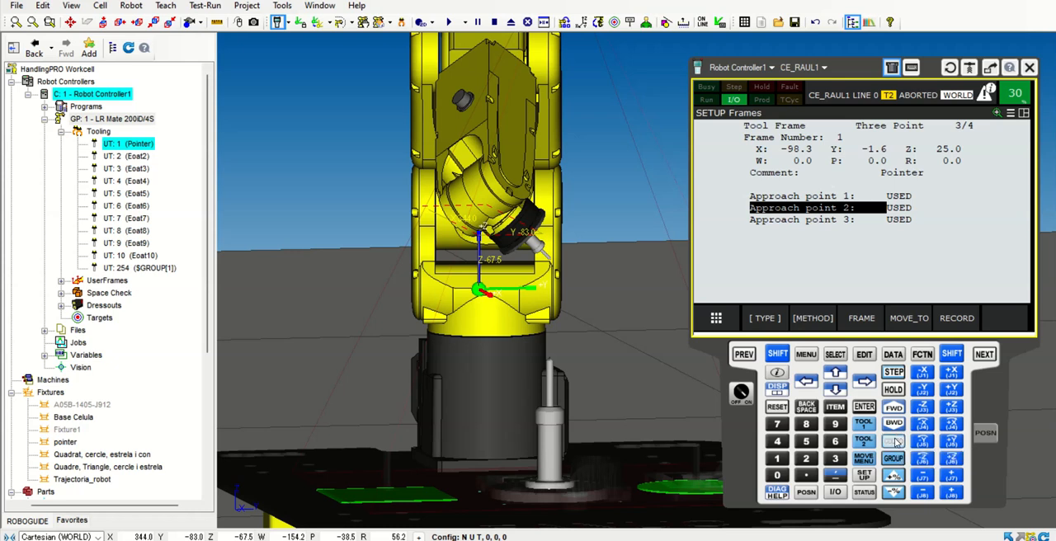
pyautogui.click(894, 441)
pyautogui.click(894, 442)
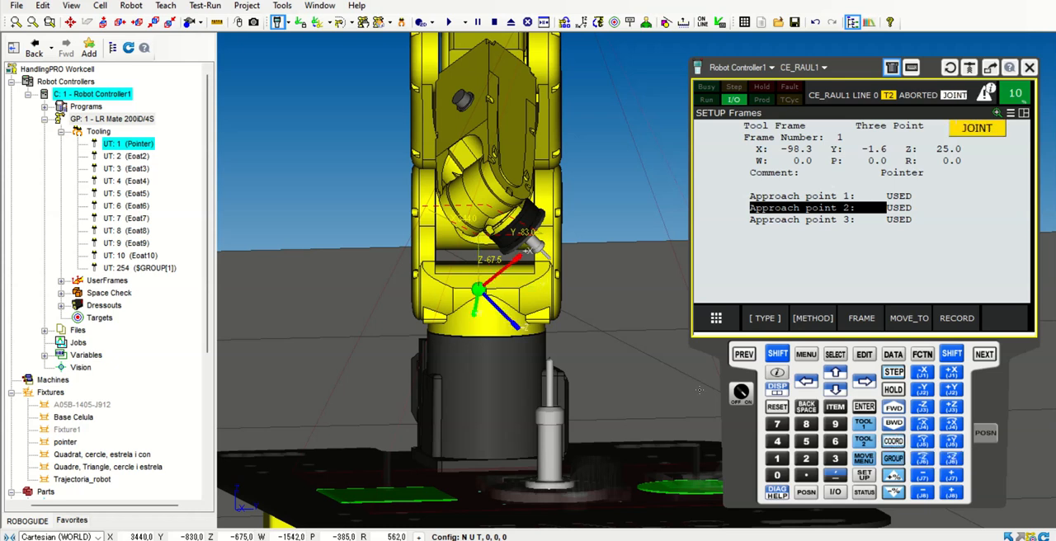
pyautogui.scroll(-2, 607, 386)
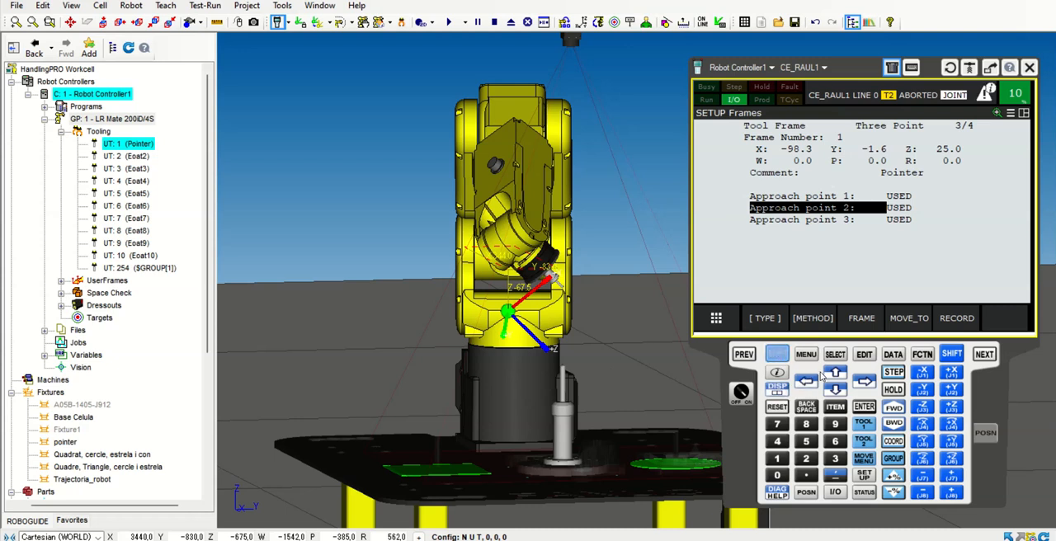
pyautogui.click(958, 425)
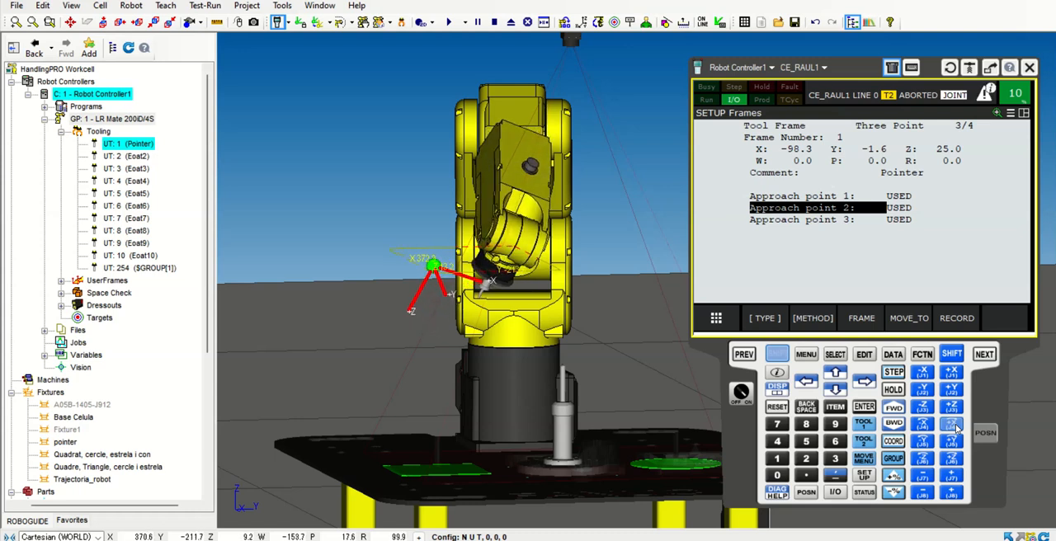
pyautogui.moveTo(476, 424); pyautogui.dragTo(633, 427, button='right')
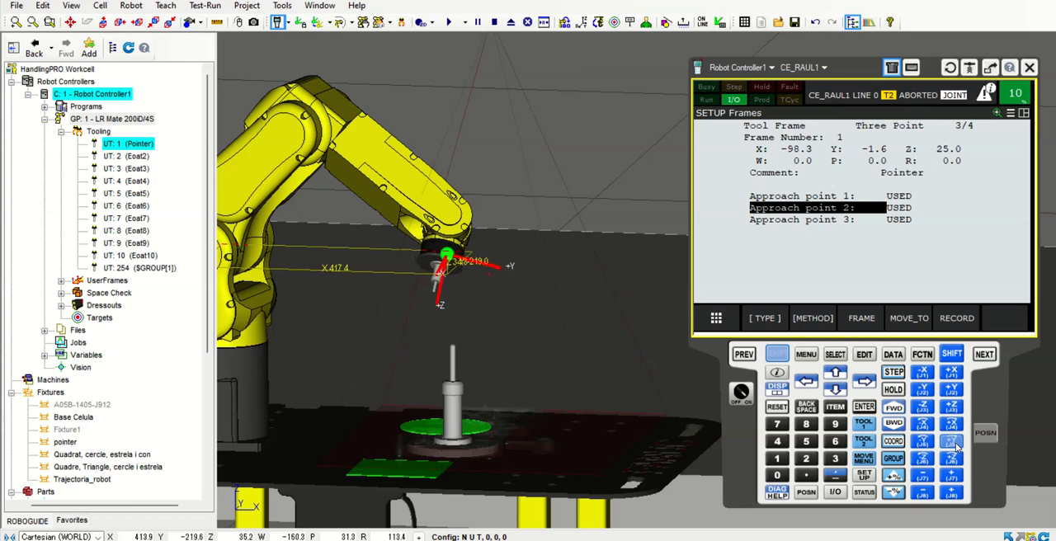
pyautogui.click(953, 445)
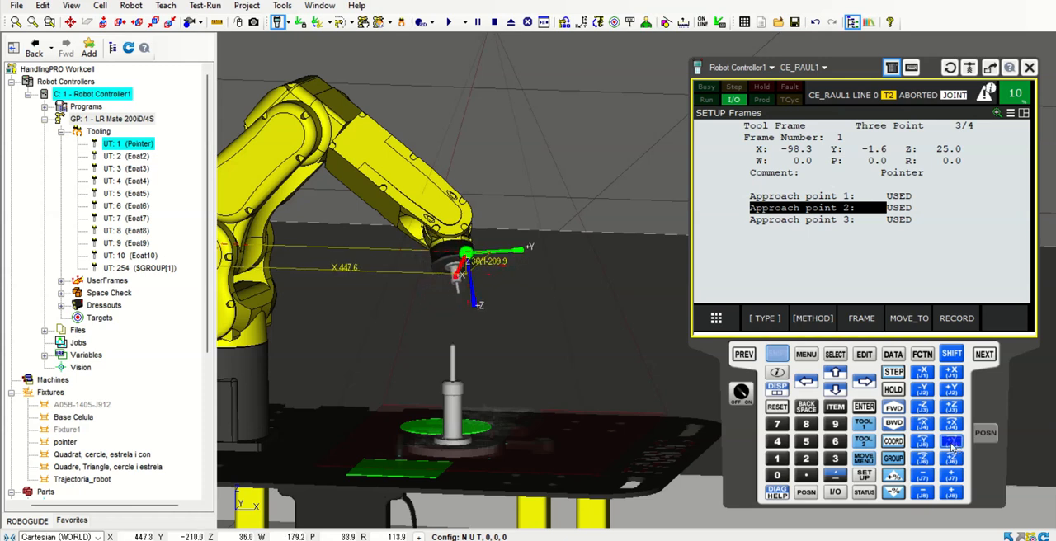
pyautogui.moveTo(582, 344); pyautogui.dragTo(669, 402, button='right')
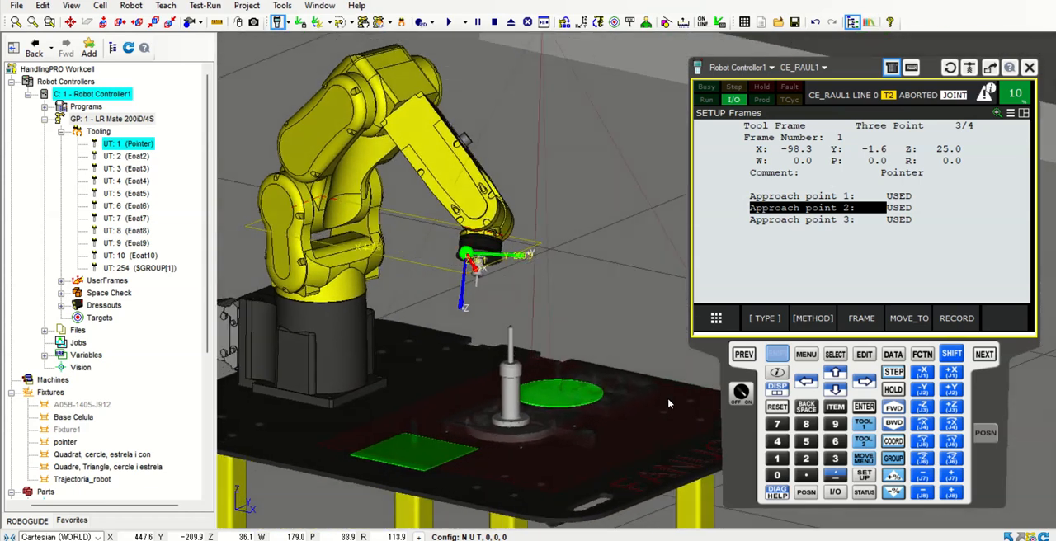
# Switch to WORLD jogging and move the reoriented tool in the positive Y direction toward the pointer fixture
pyautogui.click(893, 442)
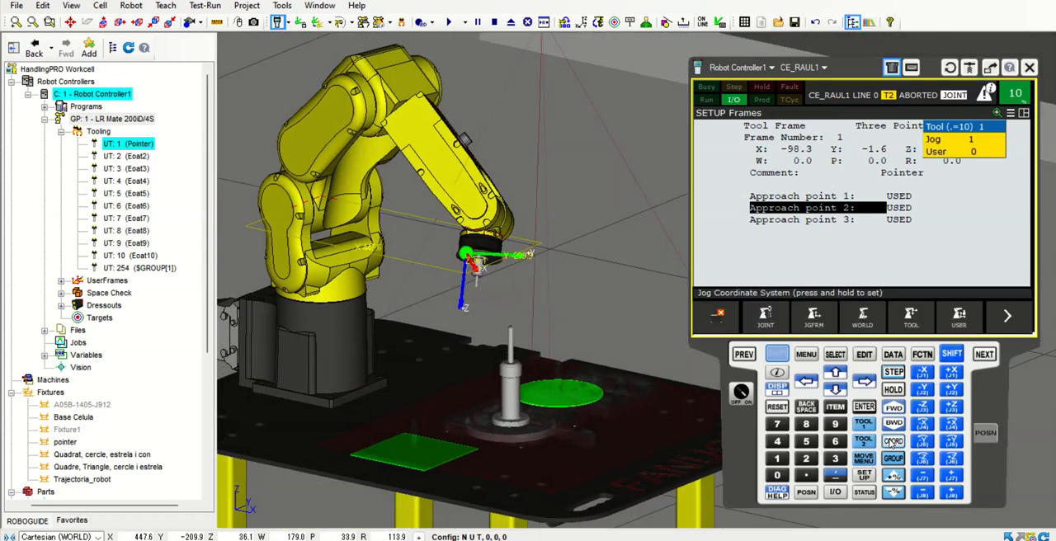
pyautogui.click(893, 441)
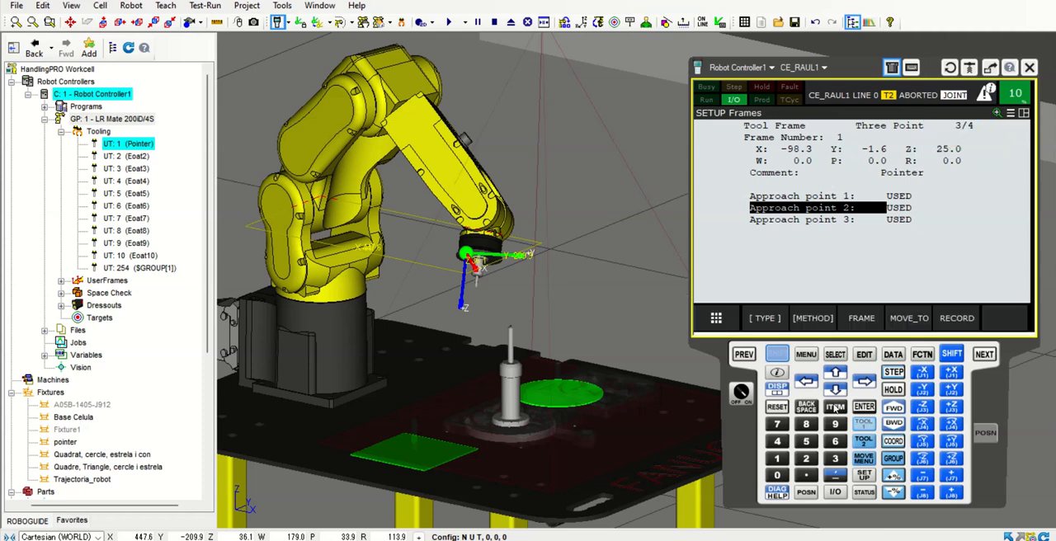
pyautogui.click(894, 441)
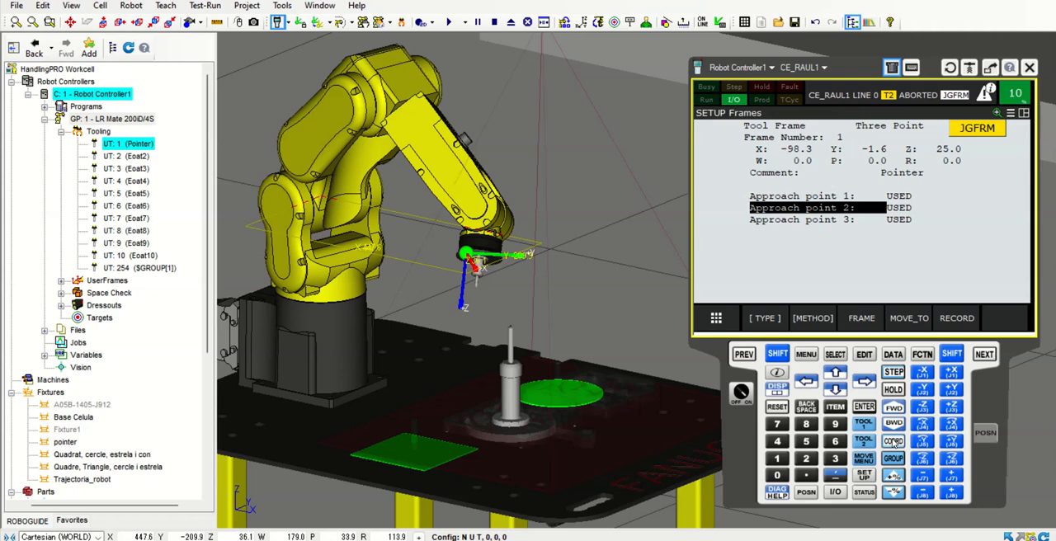
pyautogui.click(894, 442)
pyautogui.moveTo(591, 343); pyautogui.dragTo(499, 363, button='right')
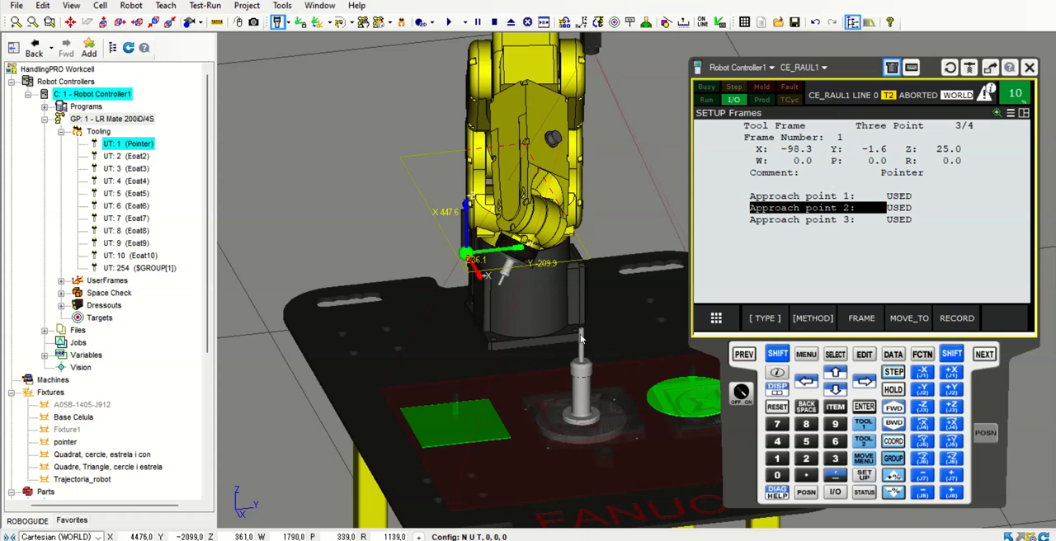
pyautogui.click(776, 354)
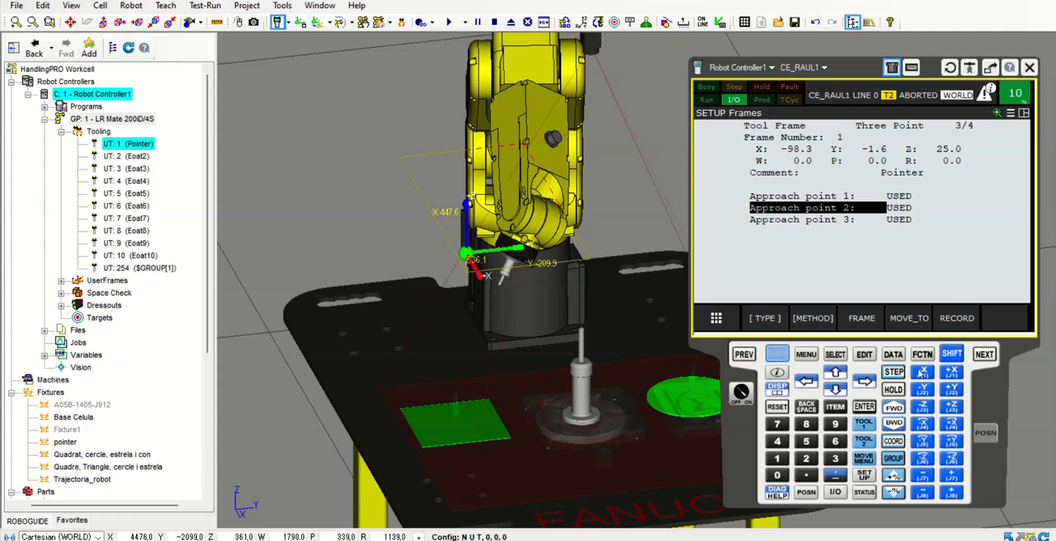
pyautogui.click(956, 392)
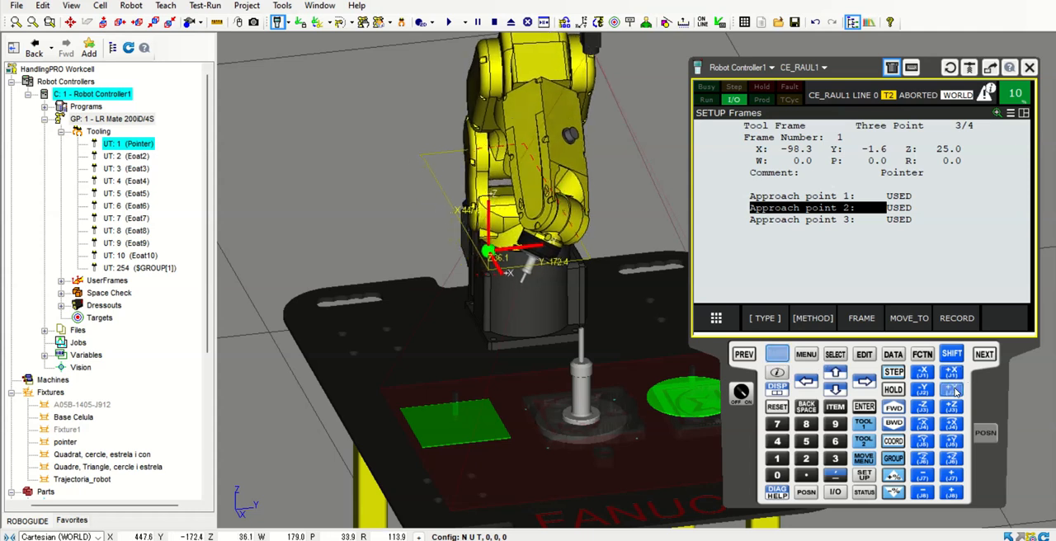
# Lower the tool along Z at 10% speed override and shift it in negative X toward the fixture's tip
pyautogui.moveTo(495, 402); pyautogui.dragTo(635, 410, button='right')
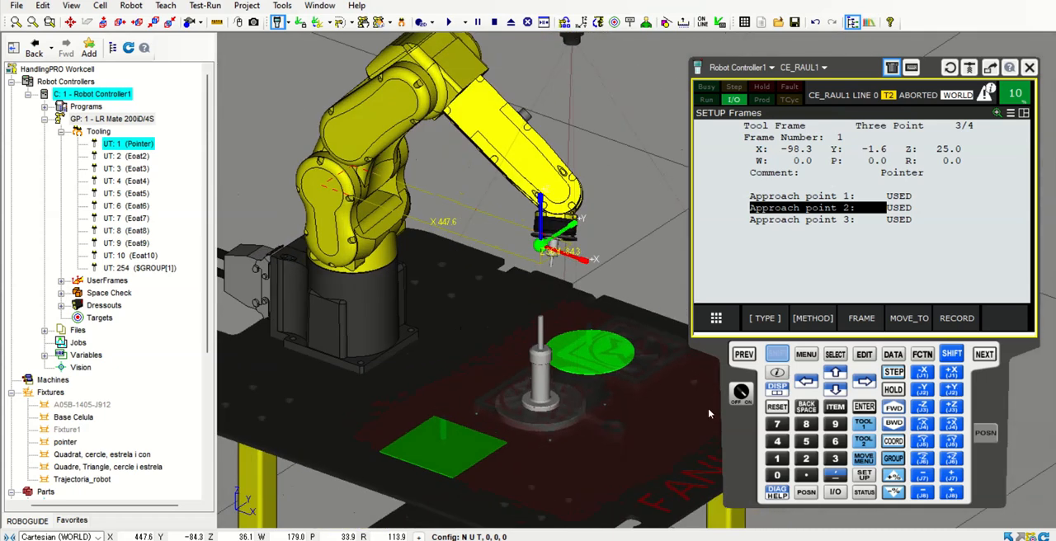
pyautogui.click(922, 408)
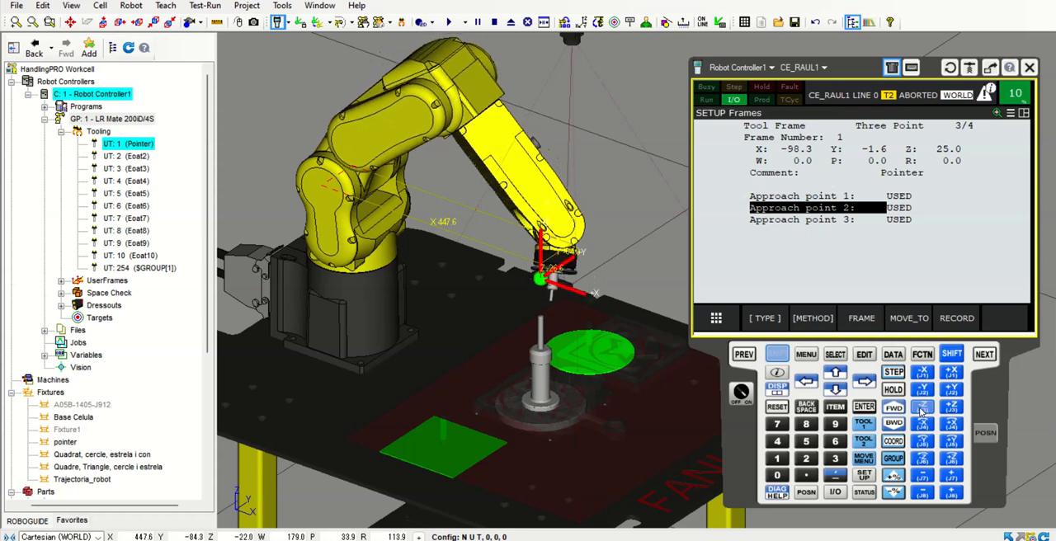
pyautogui.moveTo(610, 408); pyautogui.dragTo(652, 415, button='right')
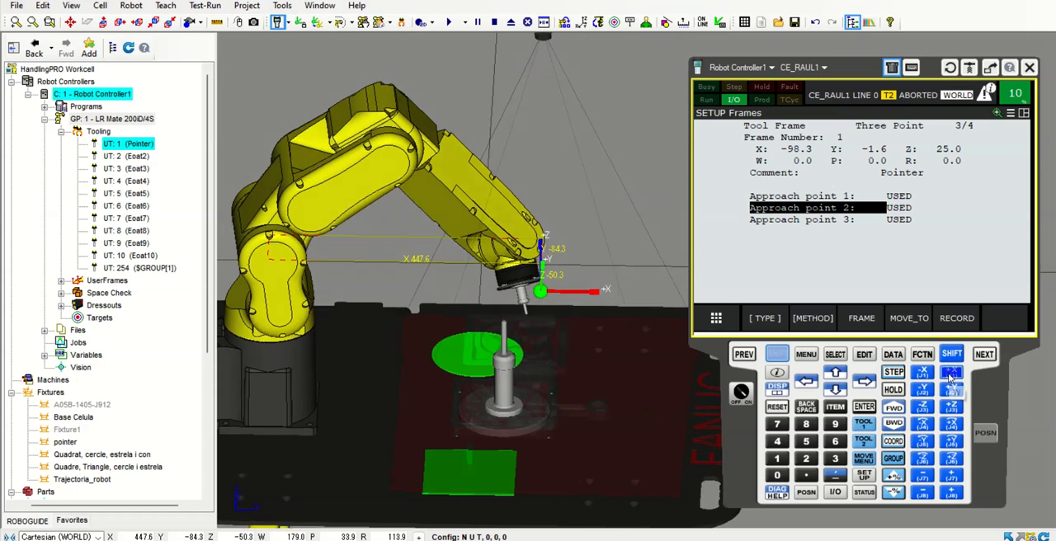
pyautogui.click(916, 376)
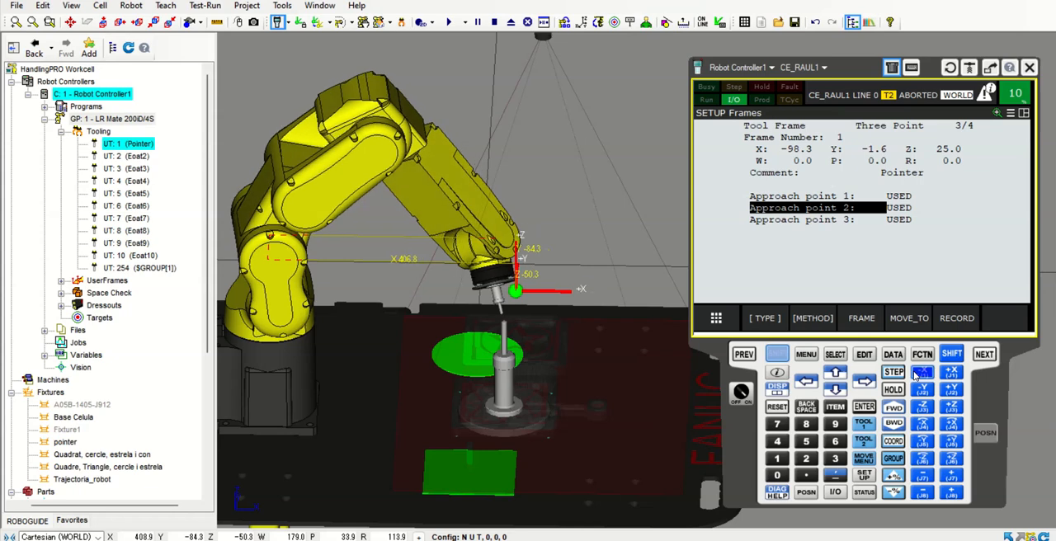
pyautogui.moveTo(598, 350); pyautogui.dragTo(400, 372, button='right')
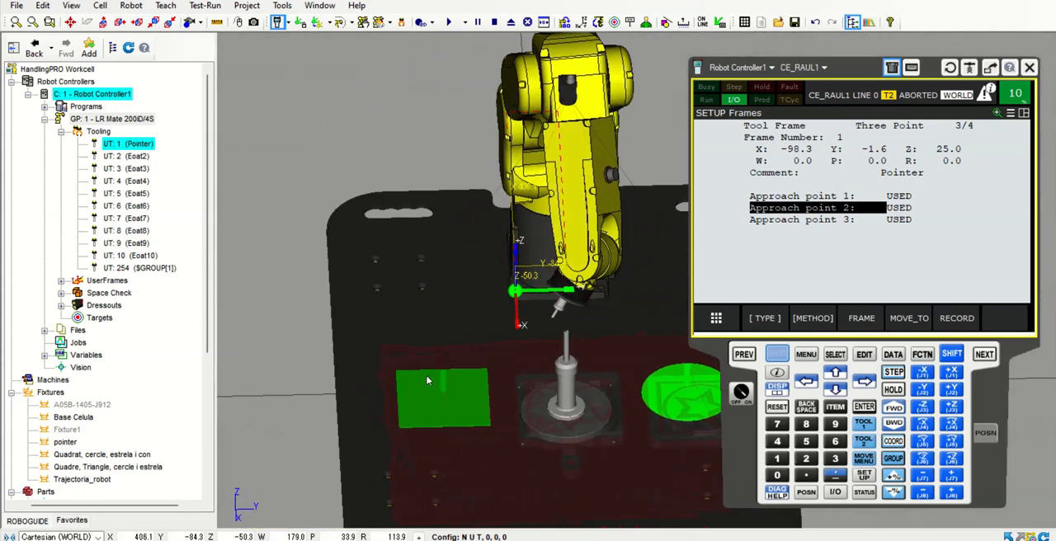
pyautogui.moveTo(627, 396); pyautogui.dragTo(614, 393, button='right')
pyautogui.click(922, 406)
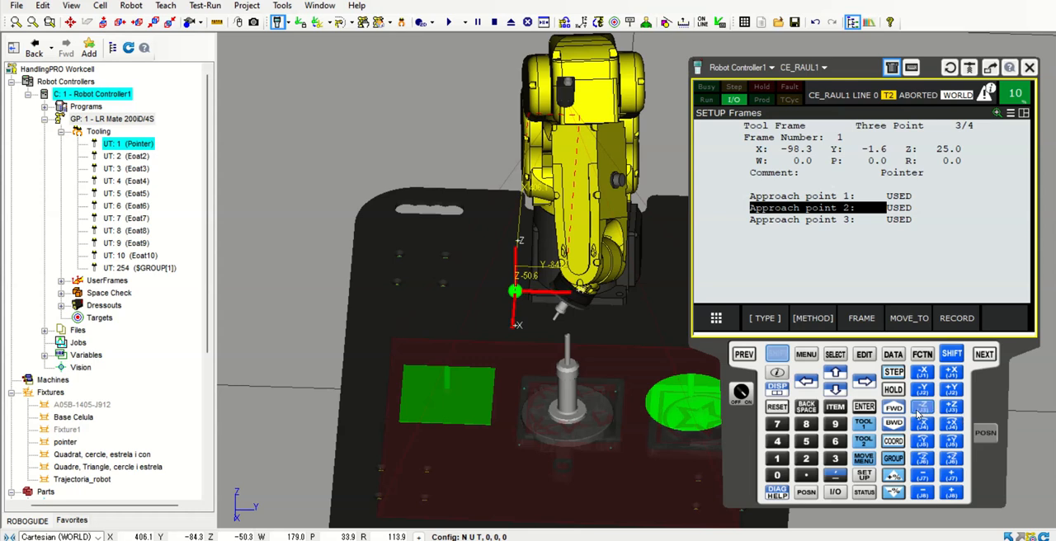
# Jog the tool in positive Y at 10% speed override to bring its tip over the fixture's tip
pyautogui.scroll(5, 594, 391)
pyautogui.moveTo(593, 392); pyautogui.dragTo(582, 347, button='right')
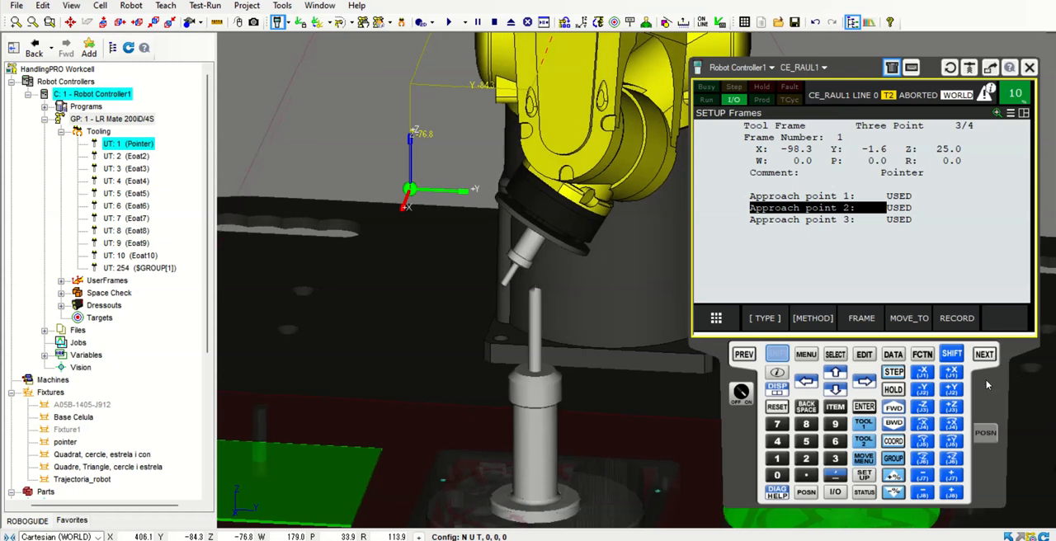
pyautogui.moveTo(955, 394); pyautogui.dragTo(955, 394)
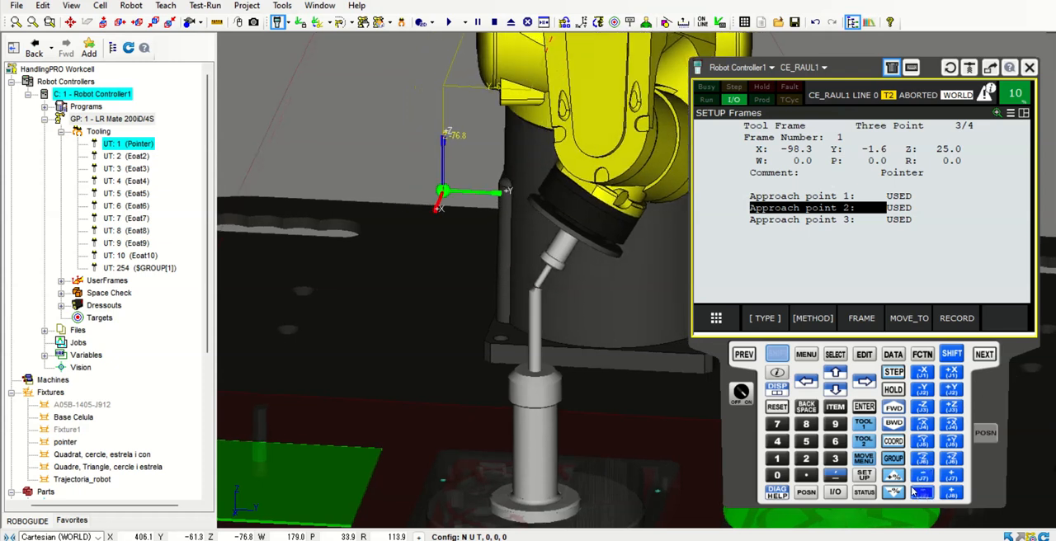
# Raise the tool slightly along Z at 2% speed override and align it with the fixture's tip in positive X at 1%
pyautogui.click(894, 495)
pyautogui.moveTo(592, 419); pyautogui.dragTo(805, 433, button='right')
pyautogui.scroll(7, 438, 253)
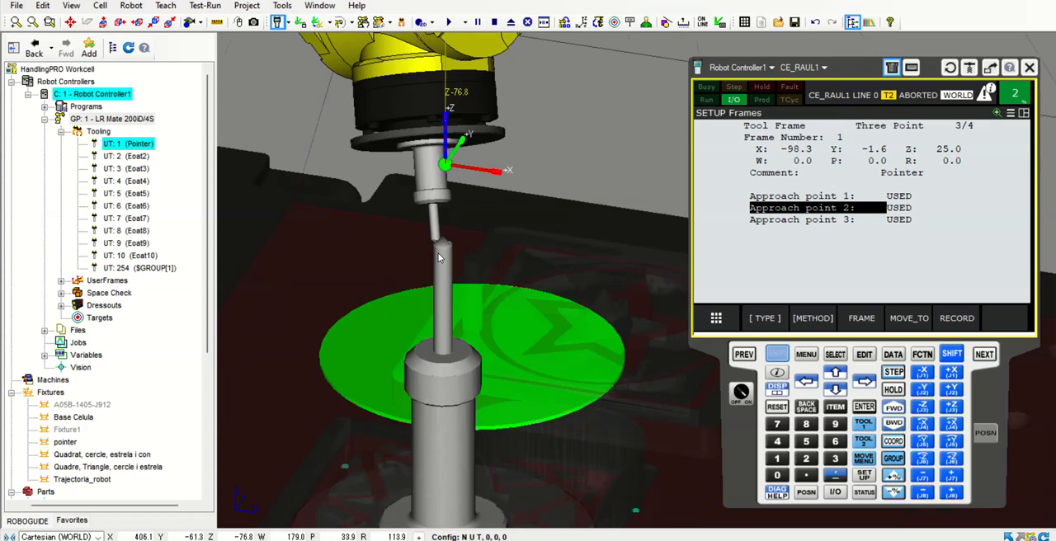
pyautogui.moveTo(552, 318); pyautogui.dragTo(532, 320, button='right')
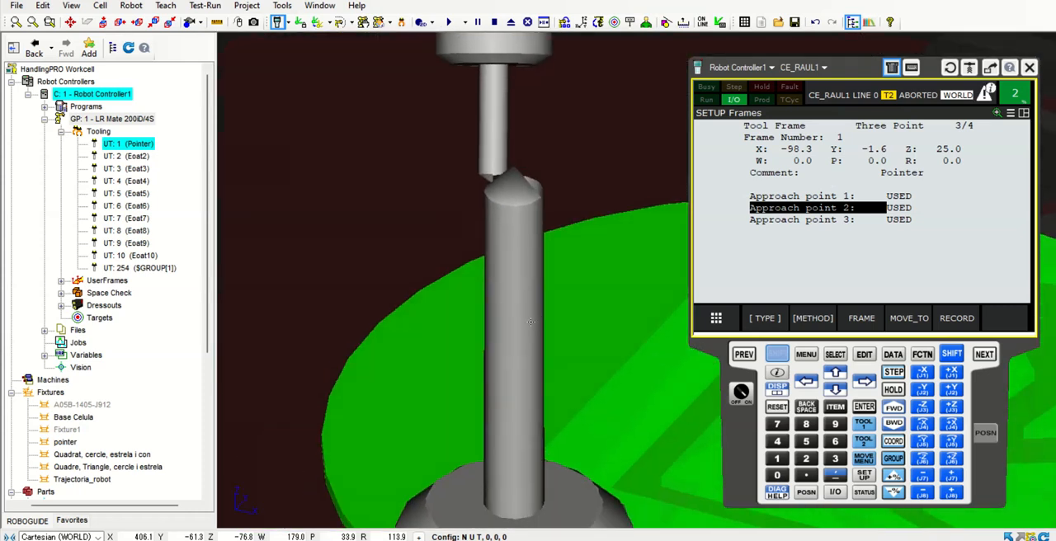
pyautogui.click(951, 408)
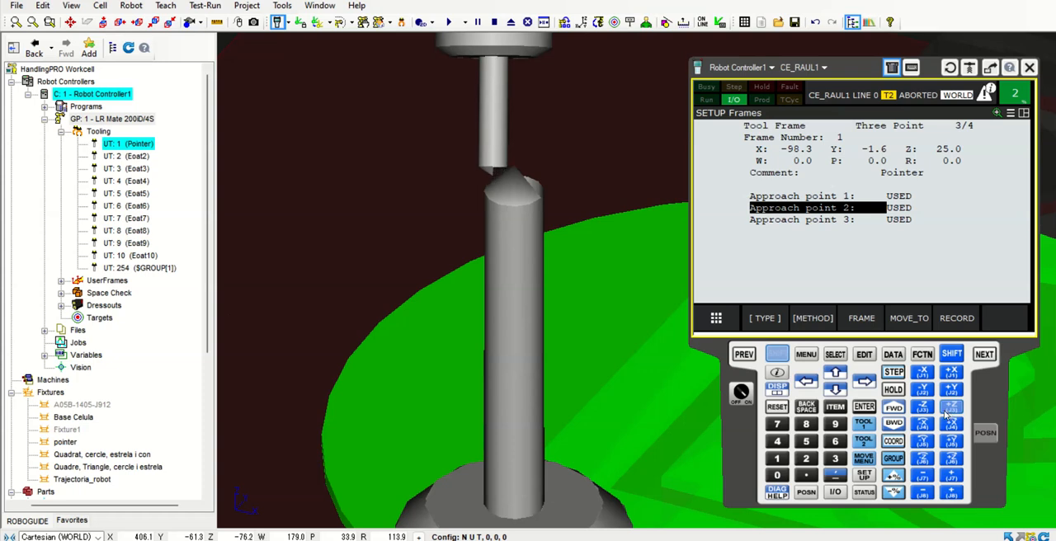
pyautogui.scroll(-6, 493, 310)
pyautogui.moveTo(493, 314); pyautogui.dragTo(549, 353, button='right')
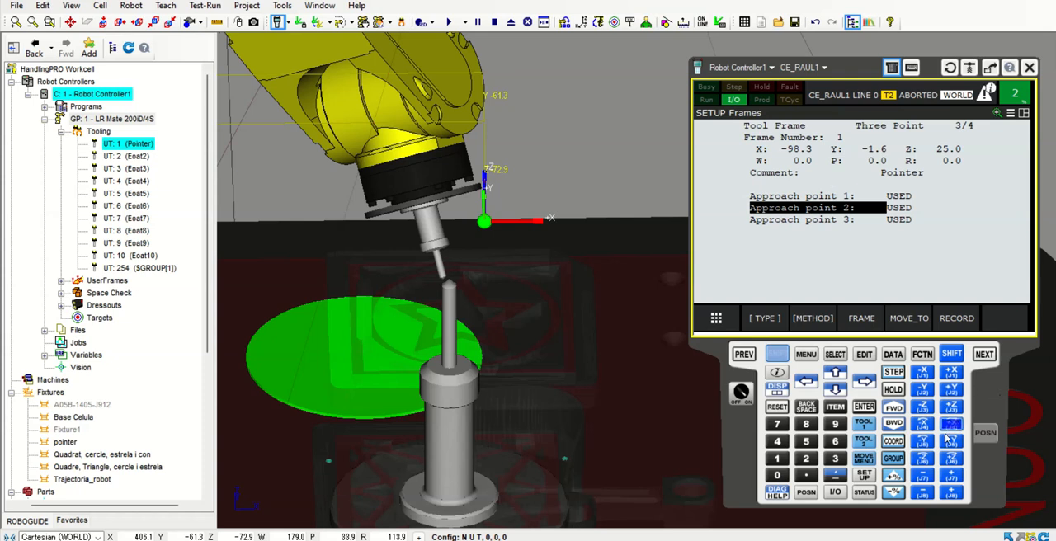
pyautogui.click(953, 373)
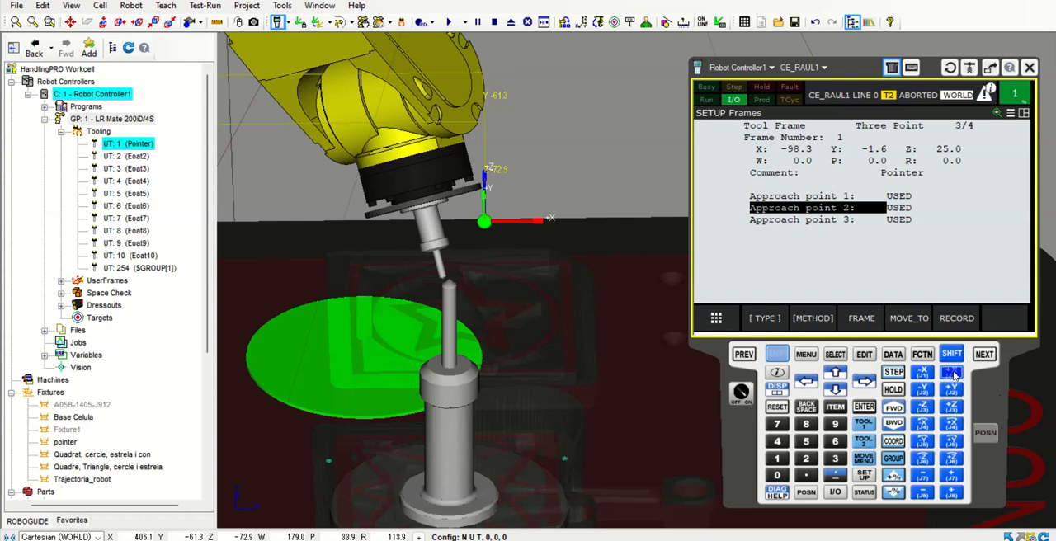
# Examine the contact between the tool tip and the fixture's tip from several sides
pyautogui.scroll(5, 495, 330)
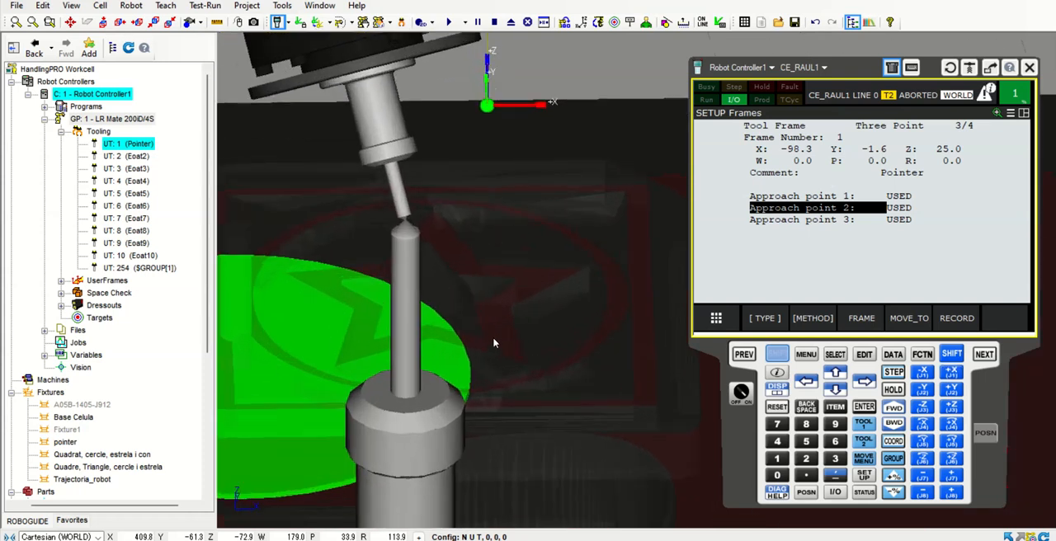
pyautogui.moveTo(499, 317); pyautogui.dragTo(415, 318, button='right')
pyautogui.moveTo(207, 182); pyautogui.dragTo(207, 324)
pyautogui.scroll(8, 532, 281)
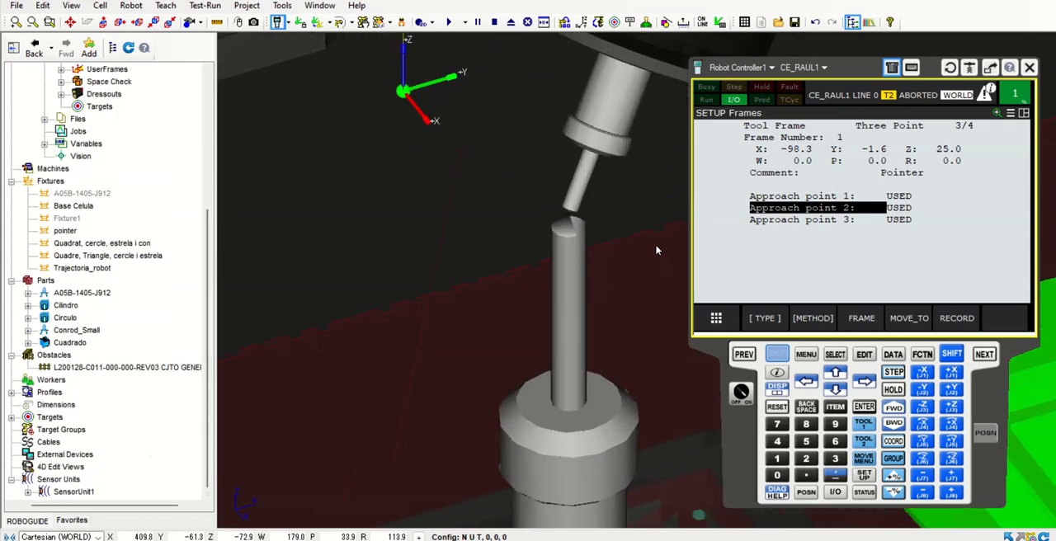
pyautogui.moveTo(588, 273); pyautogui.dragTo(642, 306, button='right')
pyautogui.scroll(-5, 641, 307)
pyautogui.moveTo(459, 314); pyautogui.dragTo(538, 281, button='right')
pyautogui.scroll(-10, 538, 282)
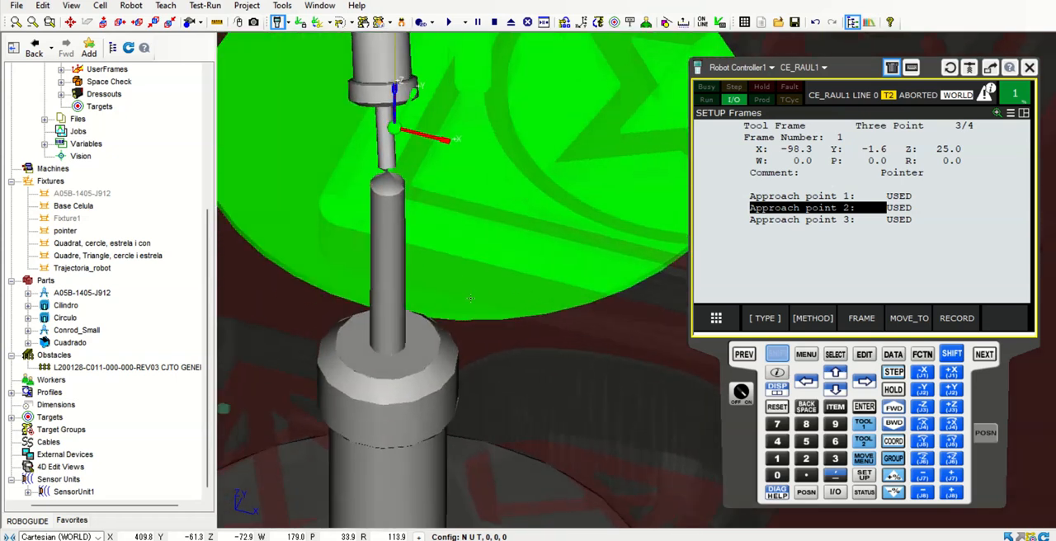
pyautogui.scroll(-5, 506, 318)
# Record approach point 3 of the Pointer tool frame at the current position
pyautogui.moveTo(498, 336); pyautogui.dragTo(437, 324, button='right')
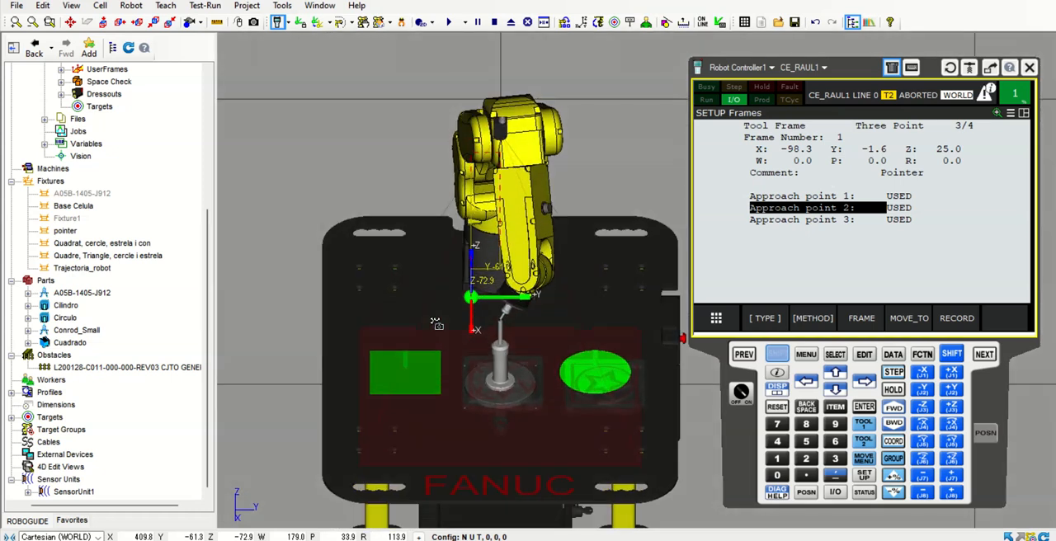
pyautogui.scroll(5, 558, 354)
pyautogui.scroll(-2, 521, 383)
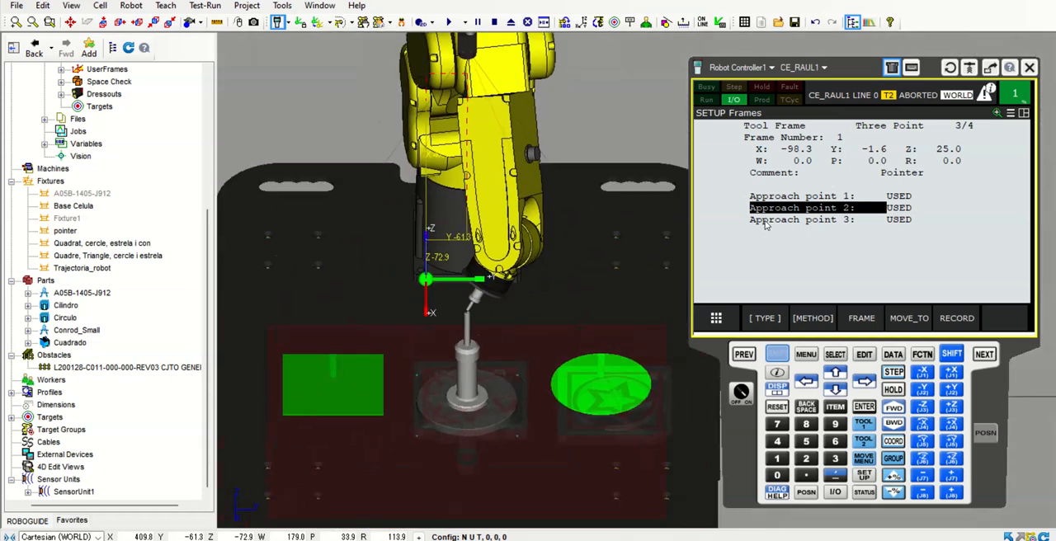
pyautogui.click(797, 221)
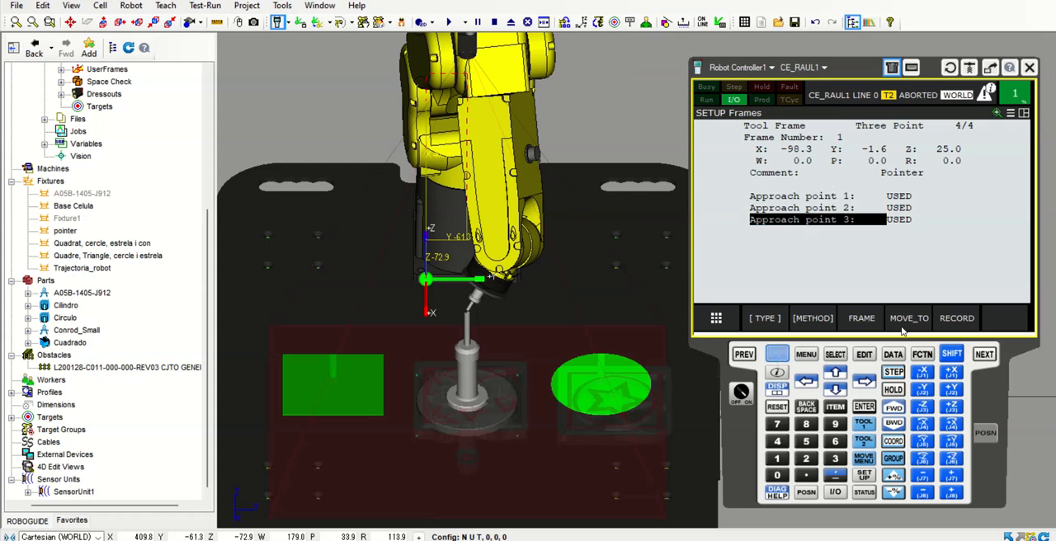
pyautogui.click(957, 318)
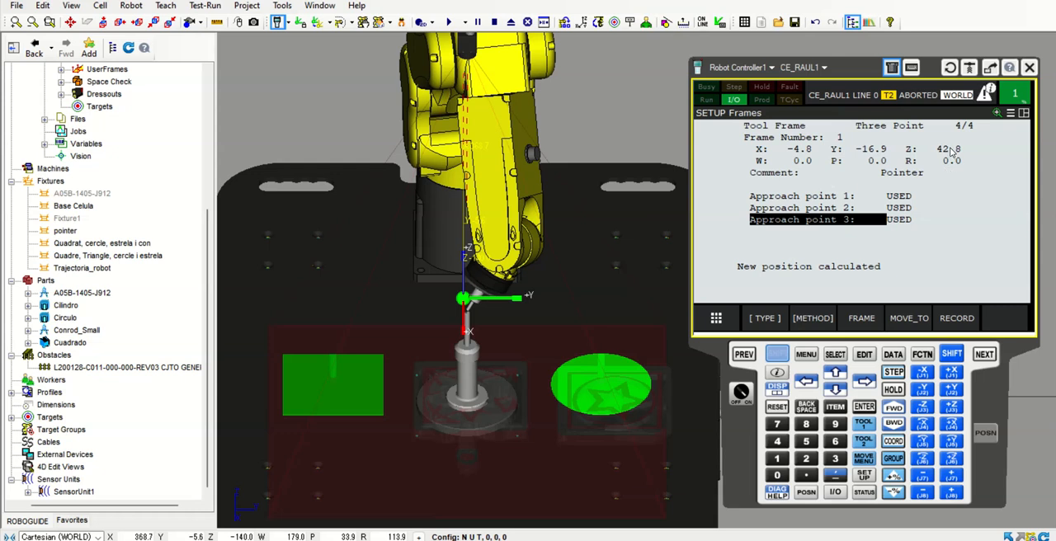
# Switch the setup method of the Pointer tool frame to Direct Entry
pyautogui.scroll(5, 466, 314)
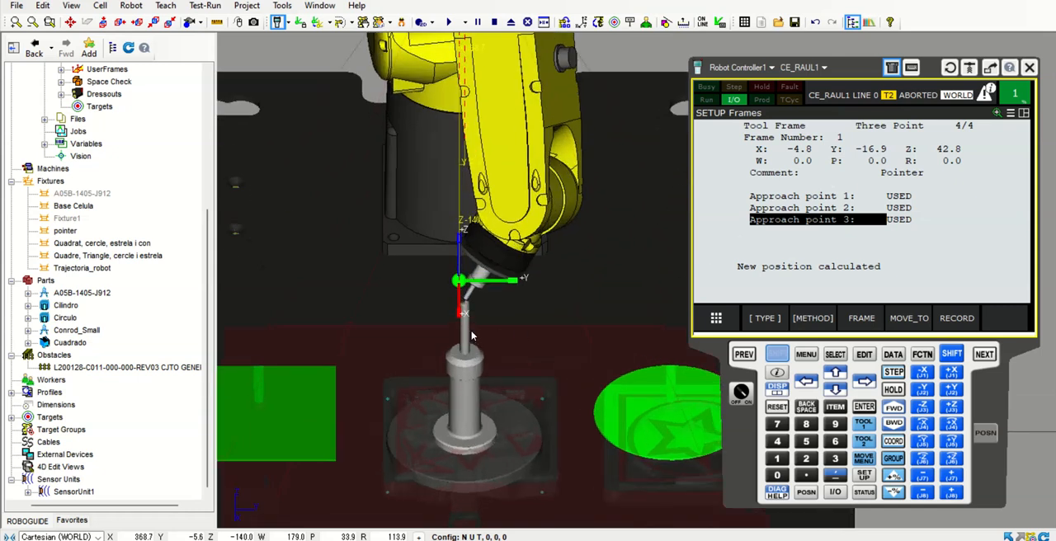
pyautogui.scroll(4, 462, 297)
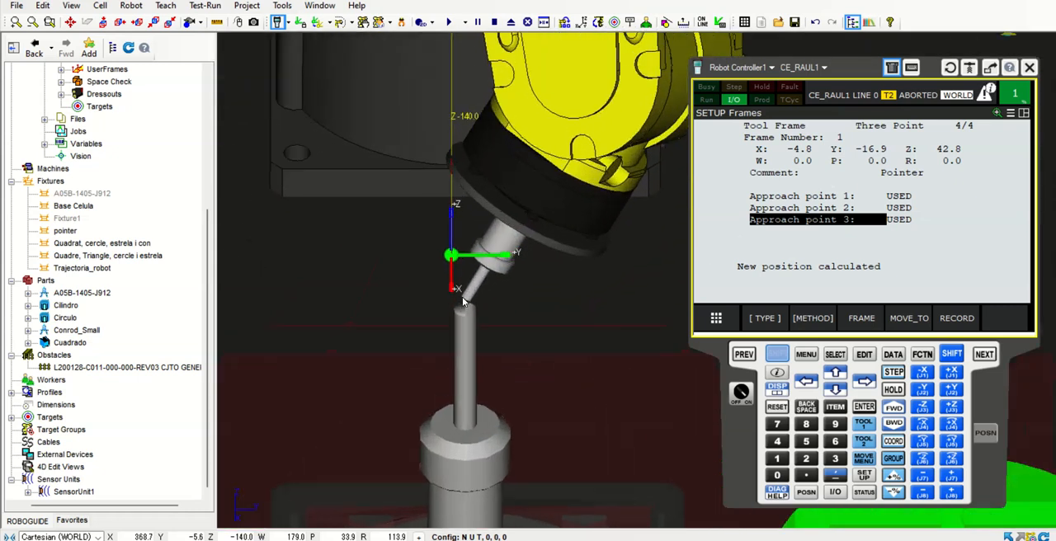
pyautogui.scroll(-6, 467, 313)
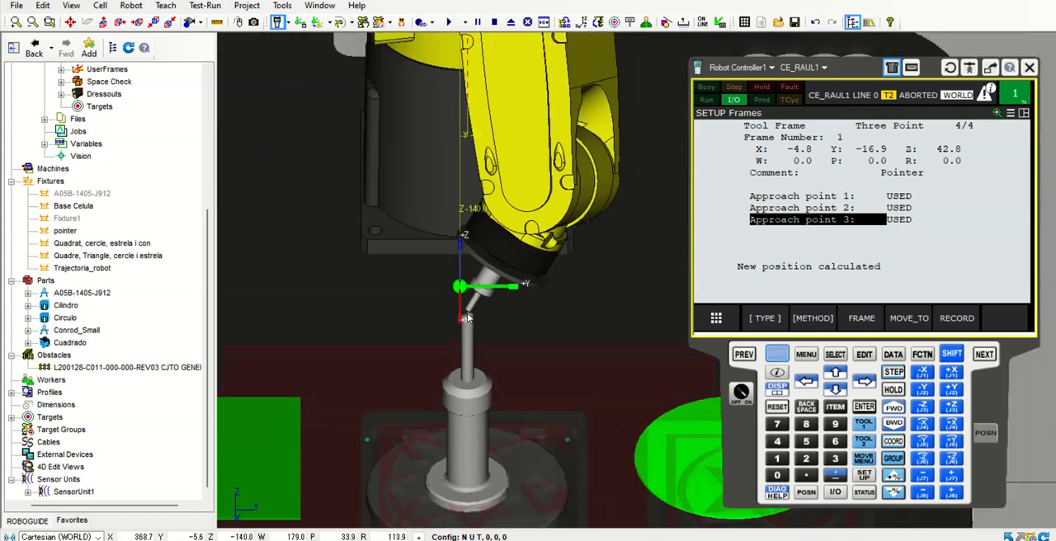
pyautogui.scroll(2, 467, 317)
pyautogui.scroll(1, 467, 317)
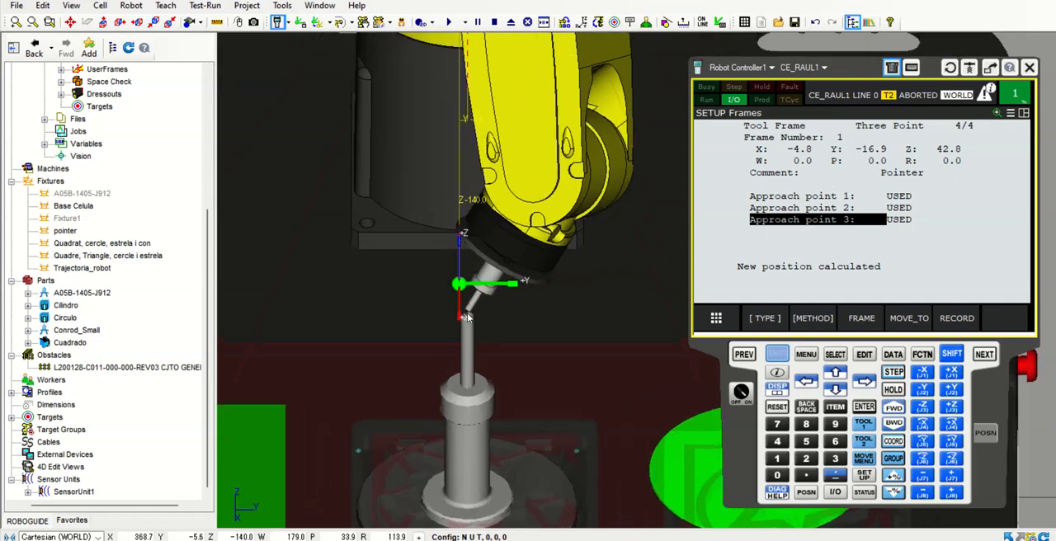
pyautogui.click(776, 355)
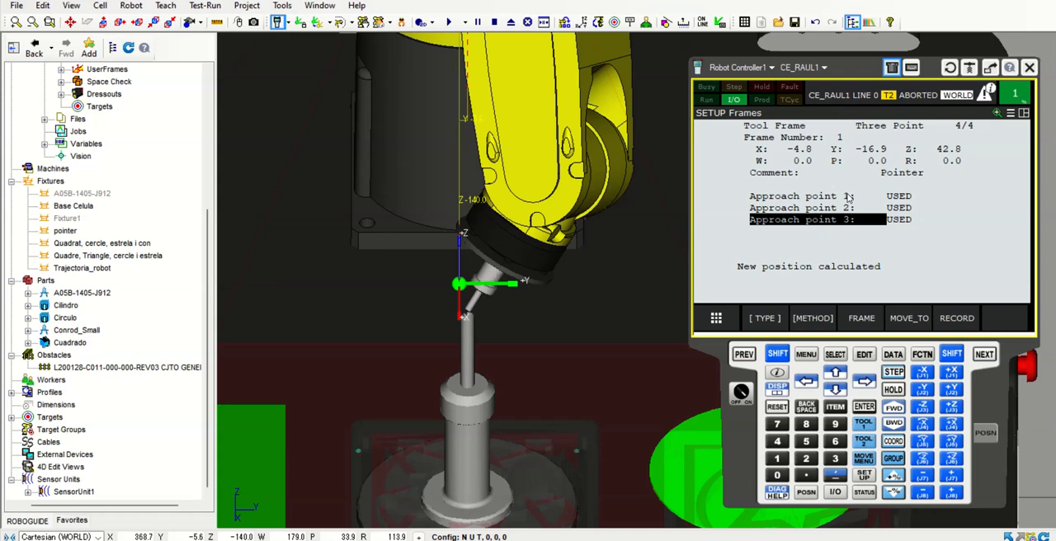
pyautogui.click(812, 319)
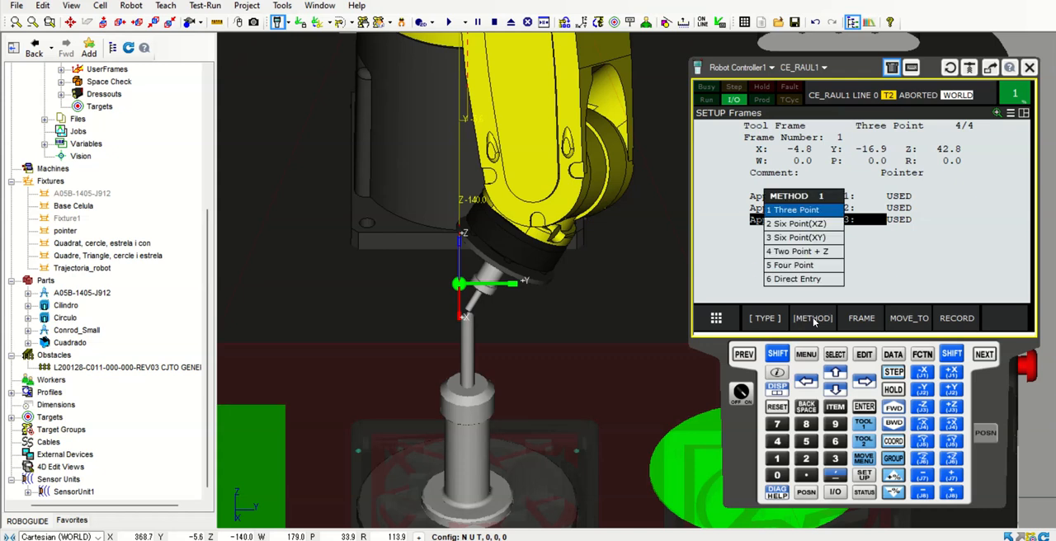
pyautogui.click(796, 280)
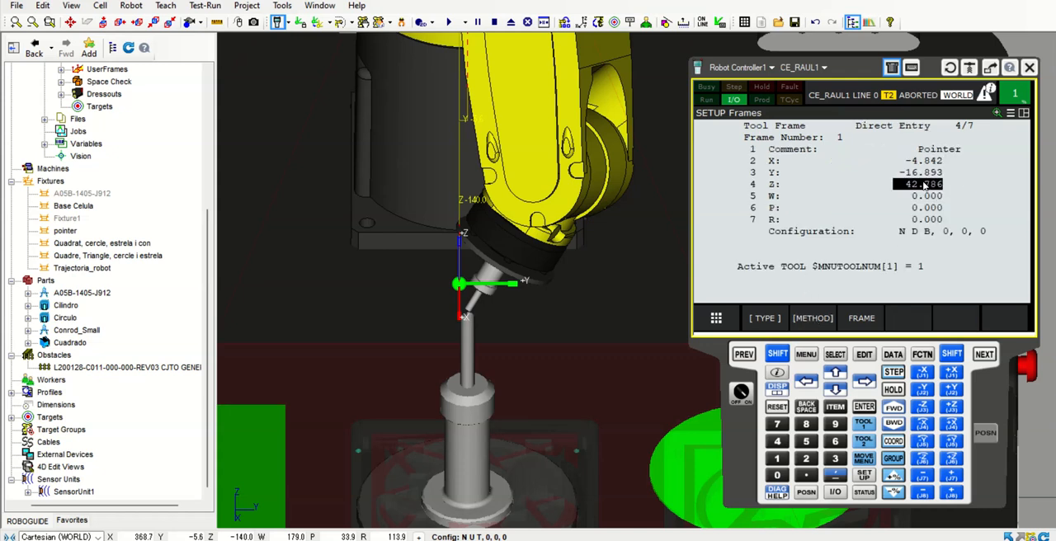
# Set the X and Y values of the Pointer tool frame to 0
pyautogui.click(919, 163)
pyautogui.write('0')
pyautogui.press('Return')
pyautogui.click(924, 174)
pyautogui.write('0')
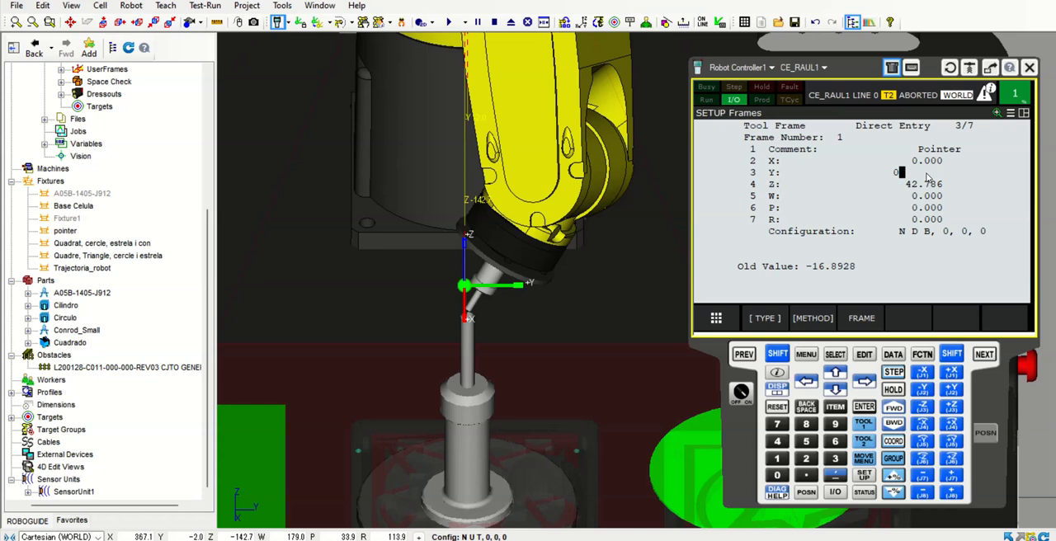
pyautogui.press('Return')
# Set the Z value of the Pointer tool frame to 53.4
pyautogui.click(918, 185)
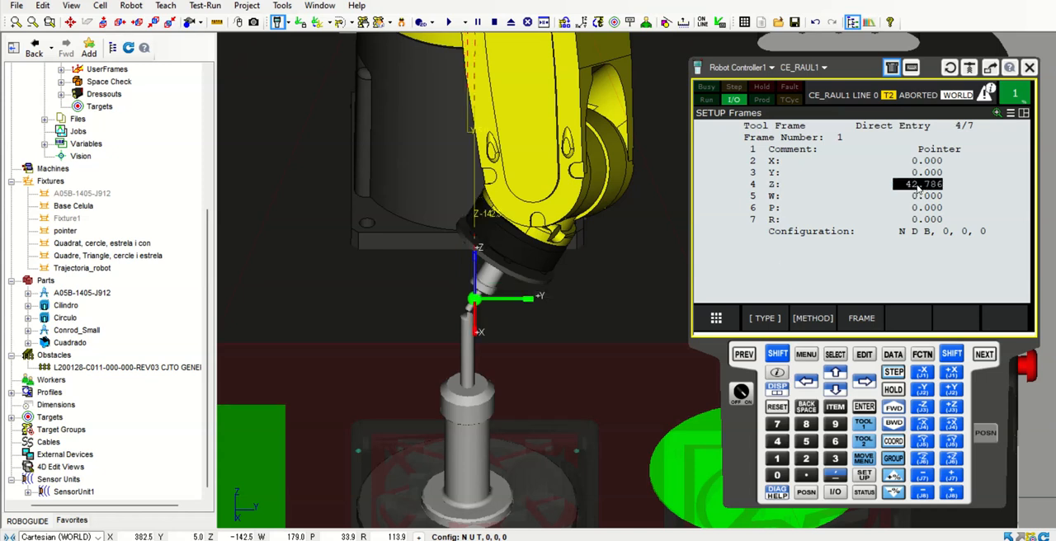
pyautogui.write('53')
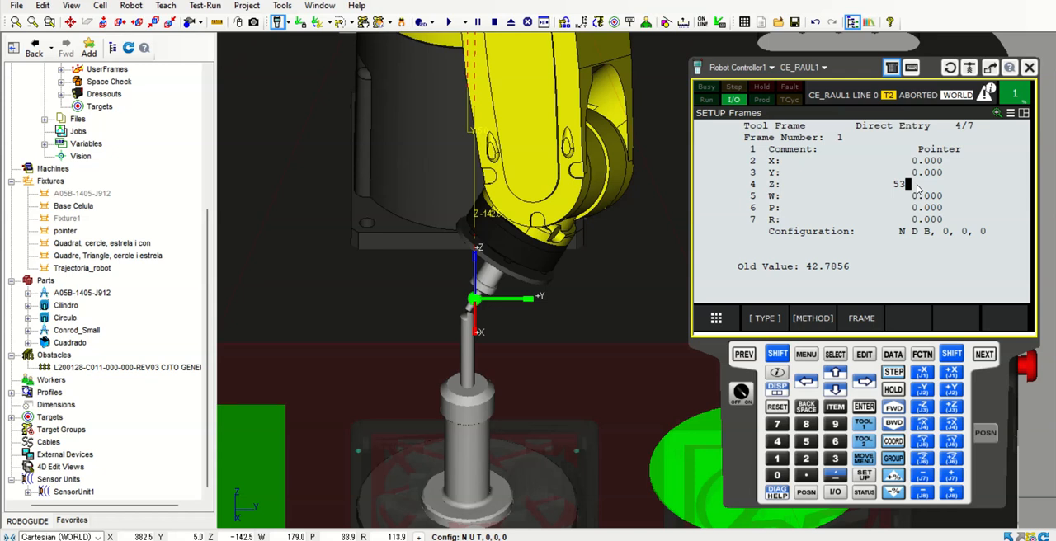
pyautogui.write('.4')
pyautogui.press('Return')
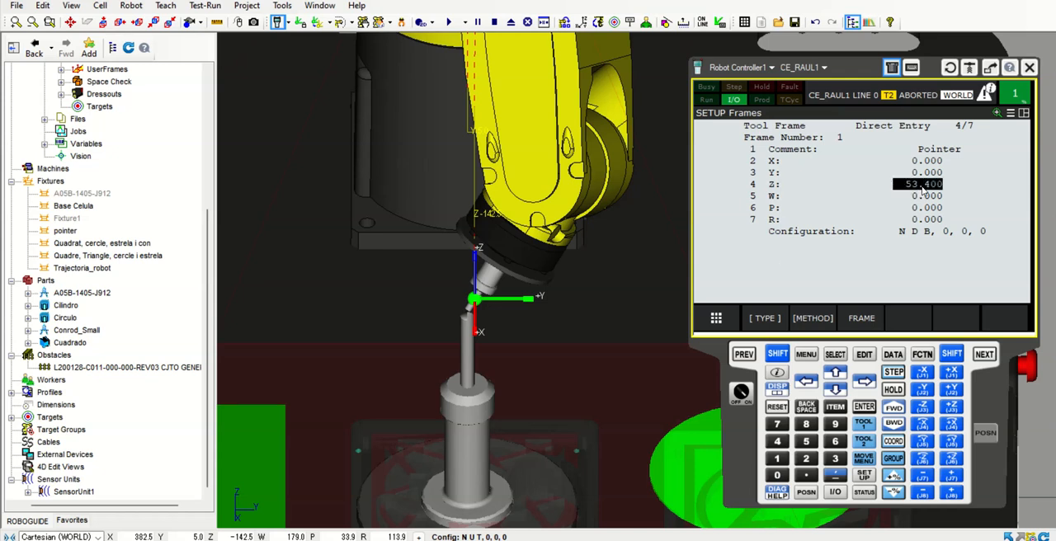
# Raise the tool off the fixture along positive Z at 5% speed override and examine the frame origin at the tool tip
pyautogui.scroll(8, 515, 309)
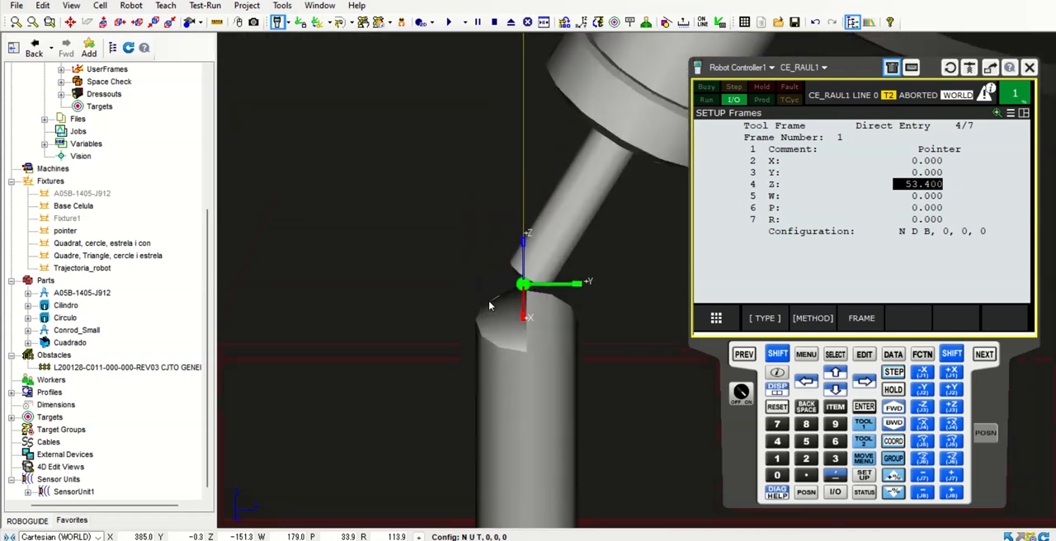
pyautogui.scroll(4, 395, 315)
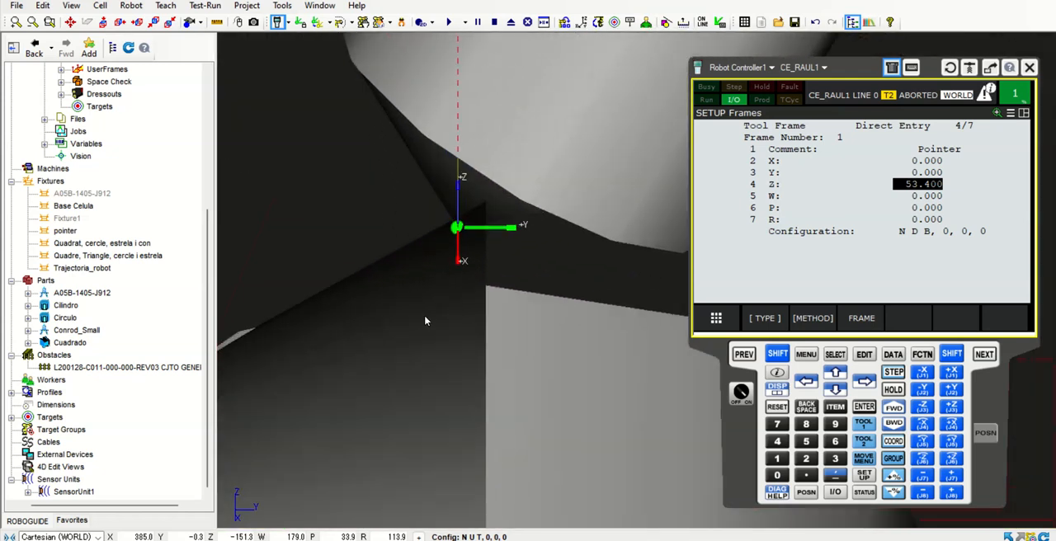
pyautogui.scroll(-10, 441, 297)
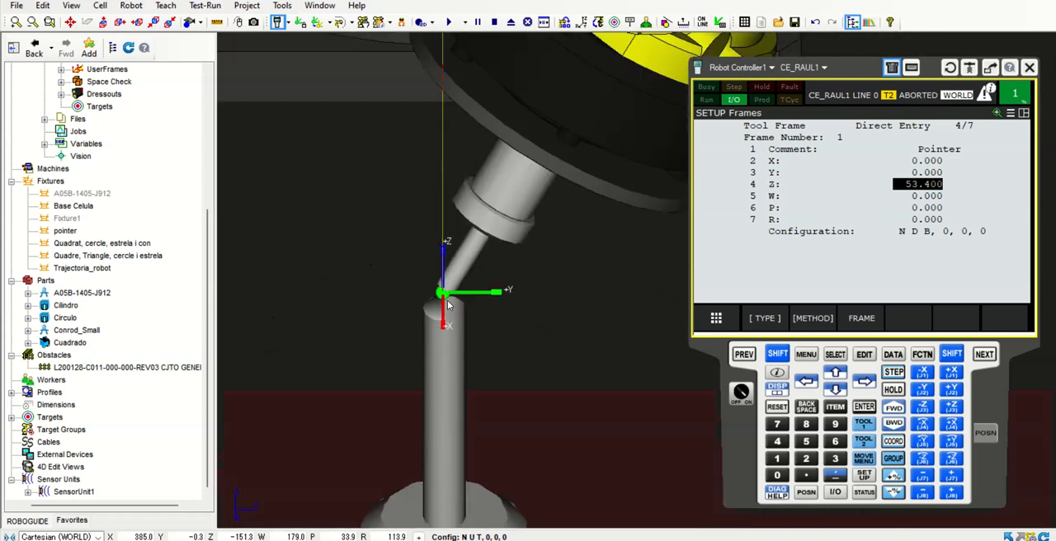
pyautogui.click(894, 481)
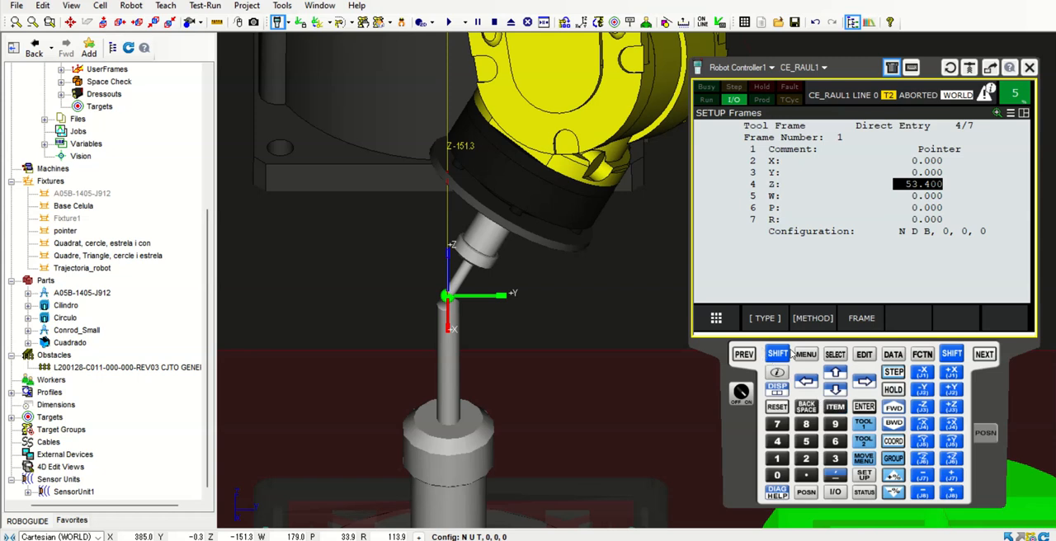
pyautogui.click(783, 353)
pyautogui.click(951, 407)
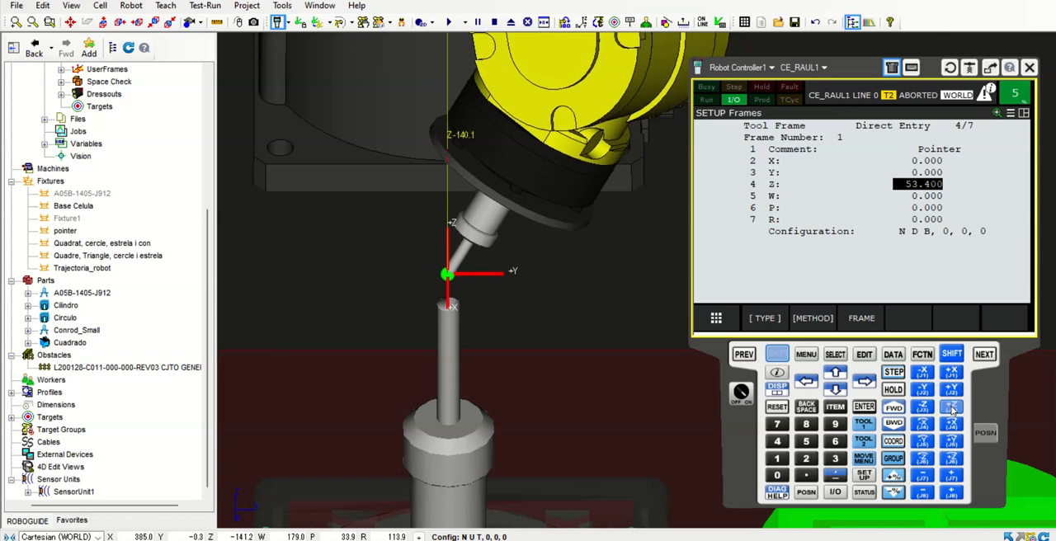
pyautogui.scroll(10, 450, 218)
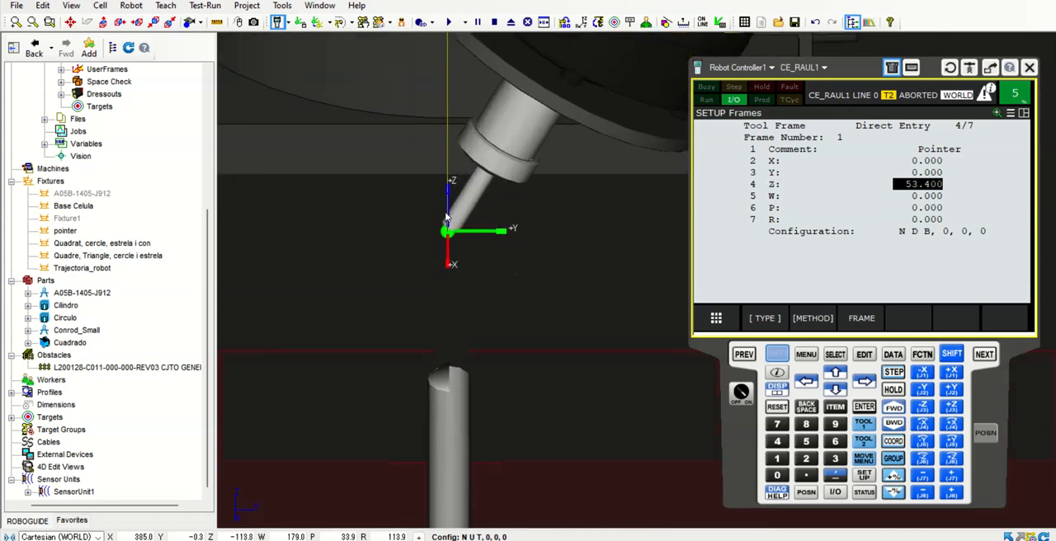
pyautogui.scroll(1, 476, 313)
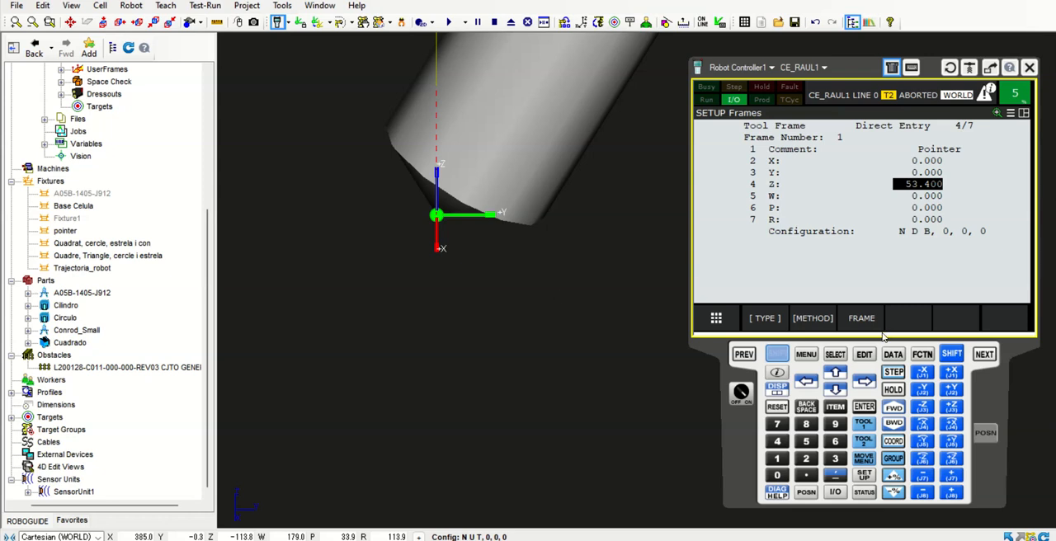
# Return from the Pointer frame's direct entry details to the list of tool frames
pyautogui.click(812, 319)
pyautogui.click(808, 321)
pyautogui.click(745, 354)
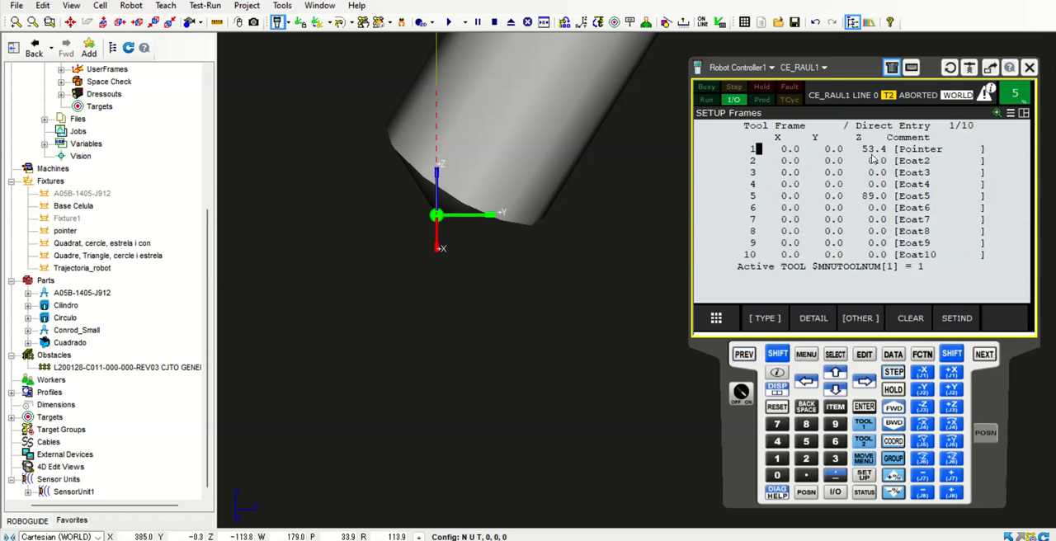
# Check the UTOOL values in the properties of UT: 1 (Pointer) with Edit UTOOL enabled, and close them with OK
pyautogui.moveTo(207, 271); pyautogui.dragTo(212, 150)
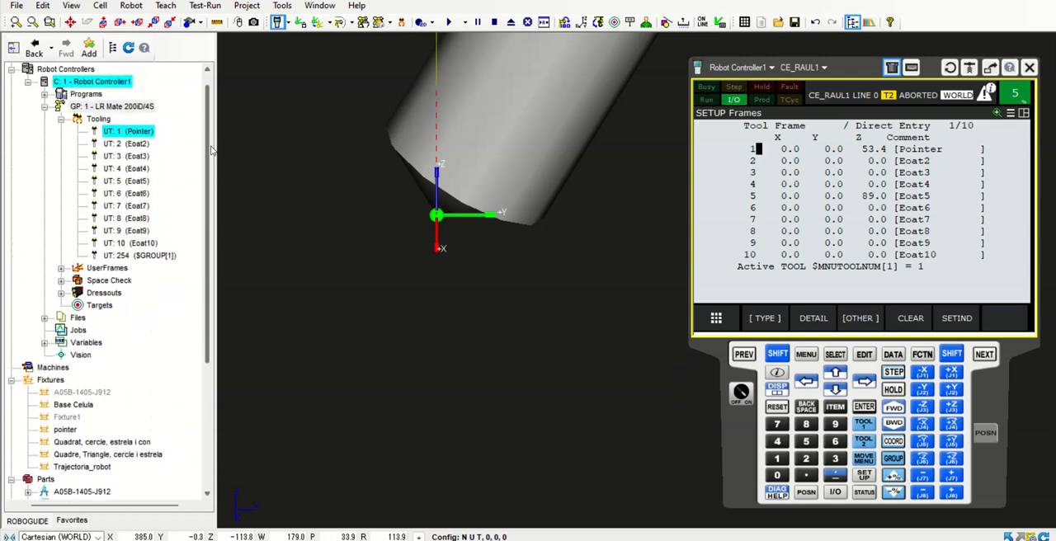
pyautogui.doubleClick(131, 133)
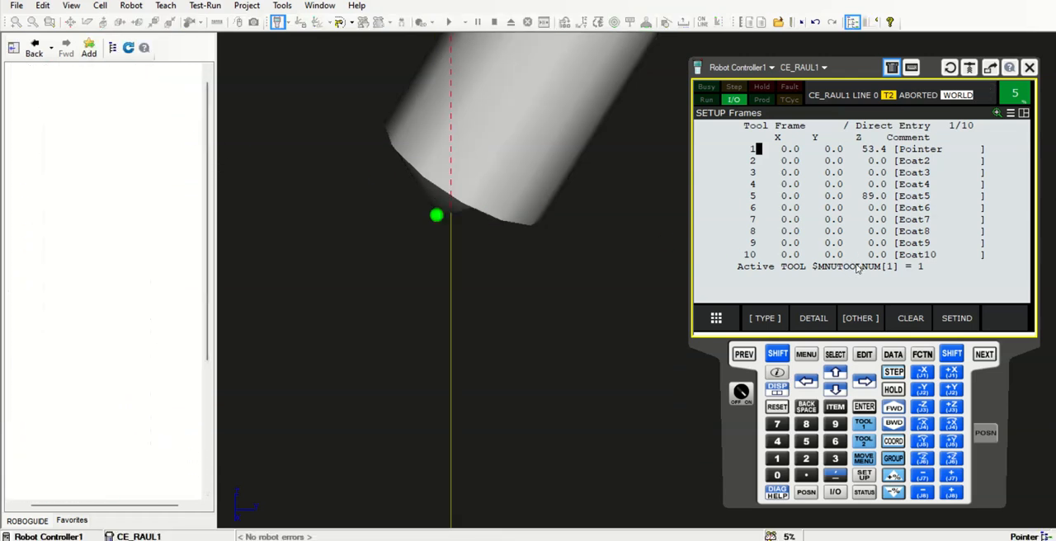
pyautogui.click(912, 235)
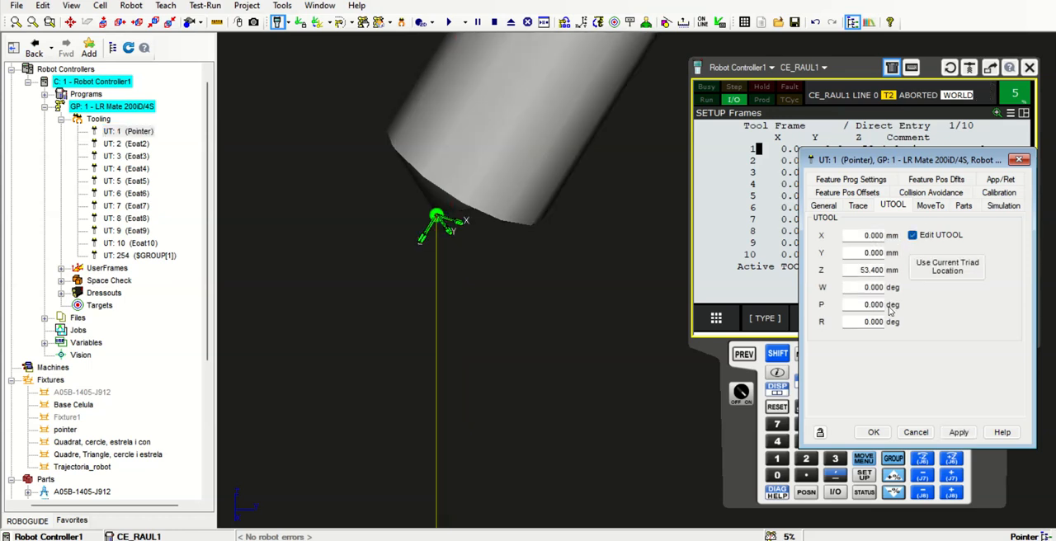
pyautogui.click(874, 433)
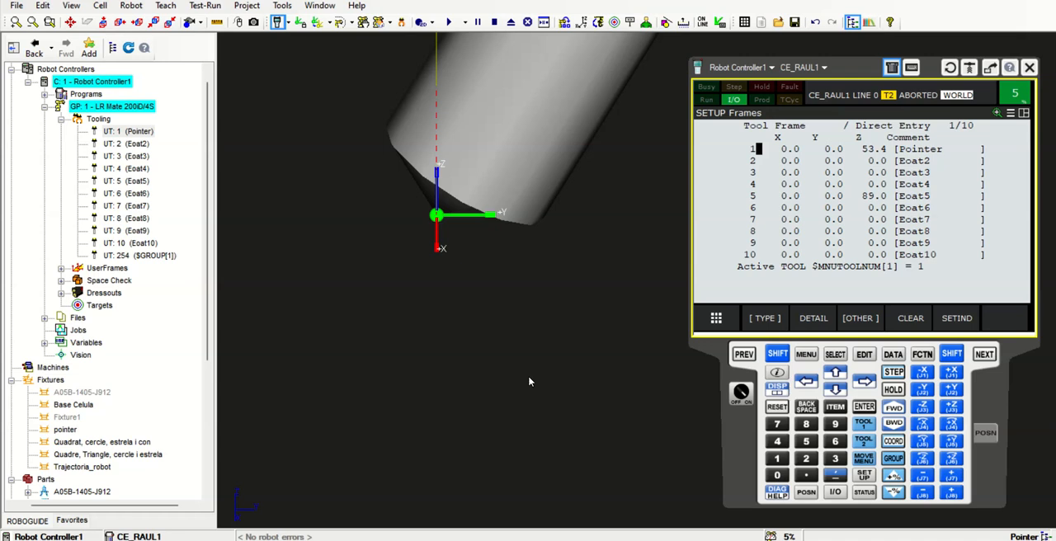